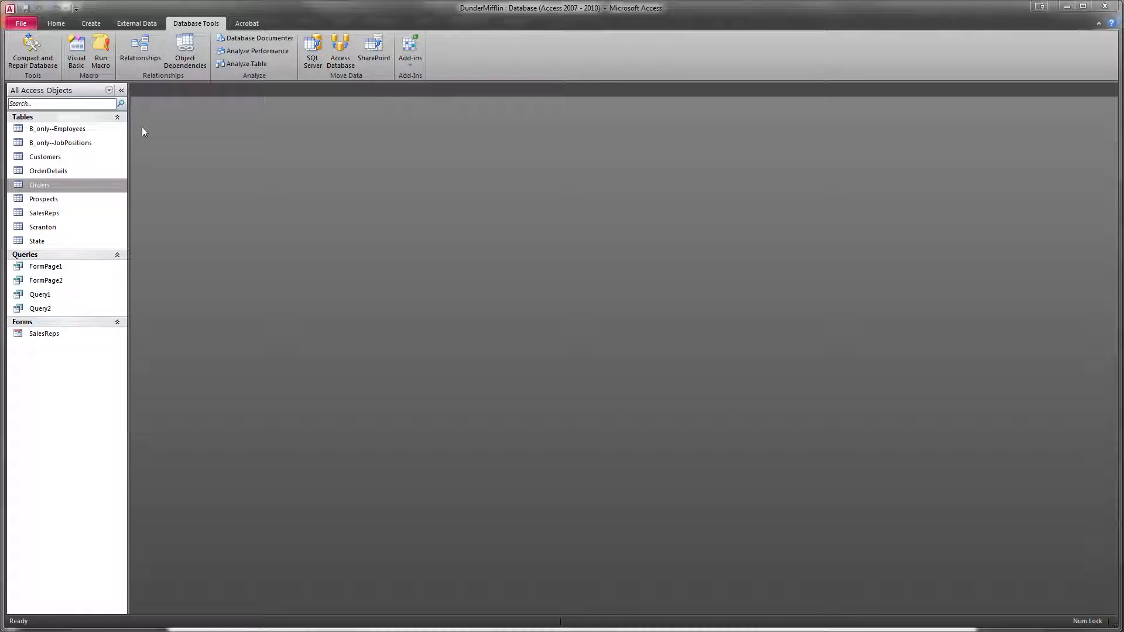
- Open the relationships diagram, examine how SalesReps, Orders and OrderDetails are linked, and close it
click(145, 58)
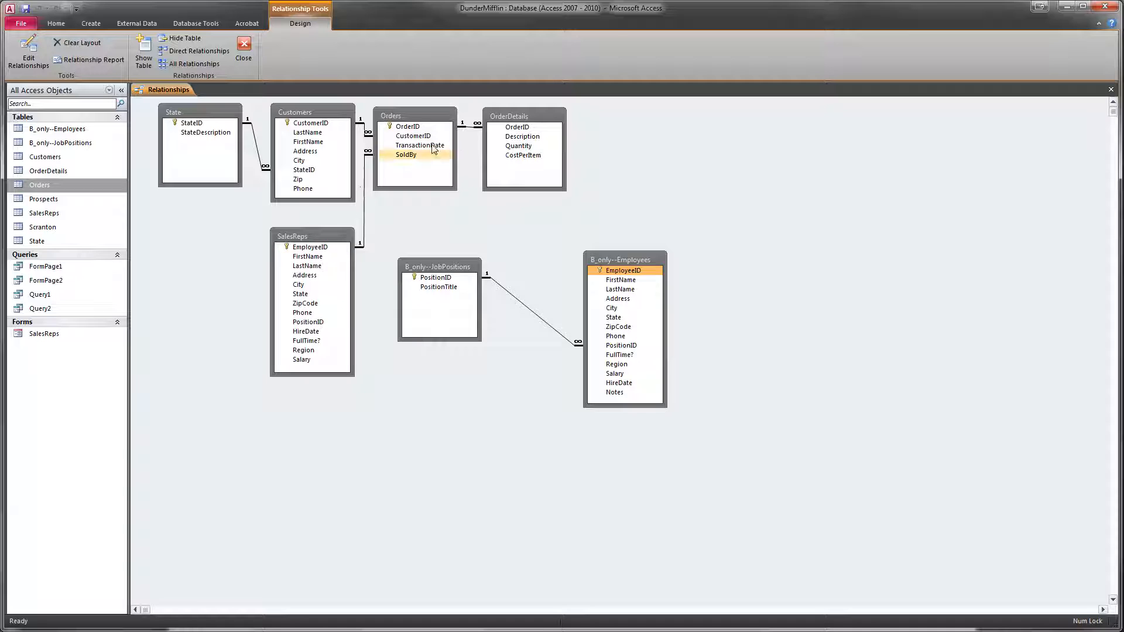
click(450, 146)
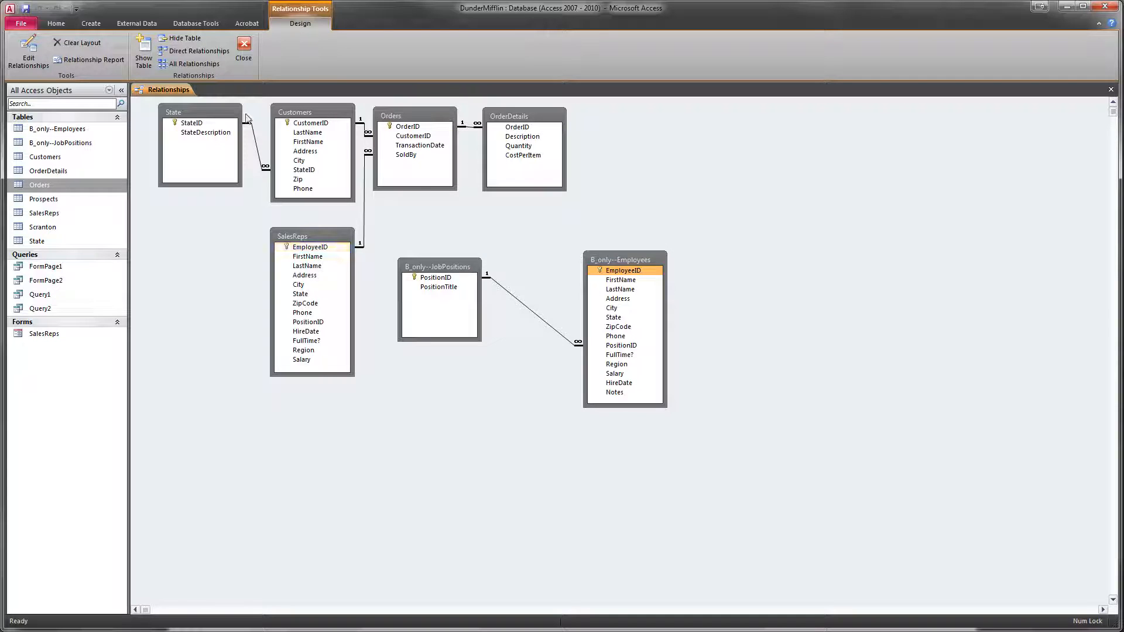
click(248, 61)
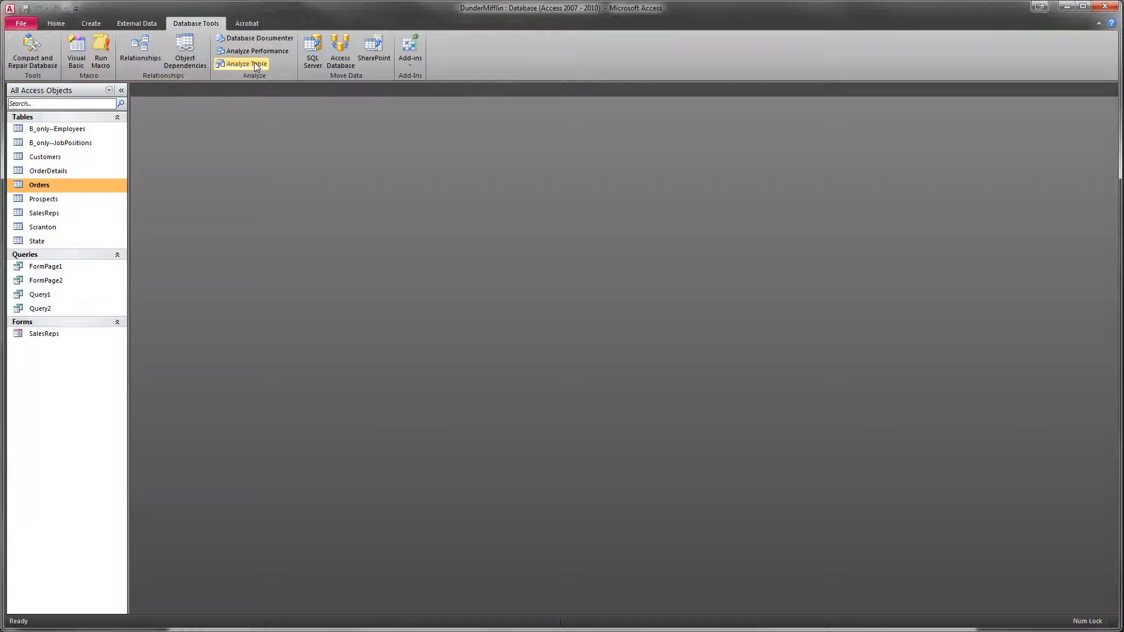
- Create a new query in design view using the SalesReps and OrderDetails tables
click(91, 24)
click(175, 50)
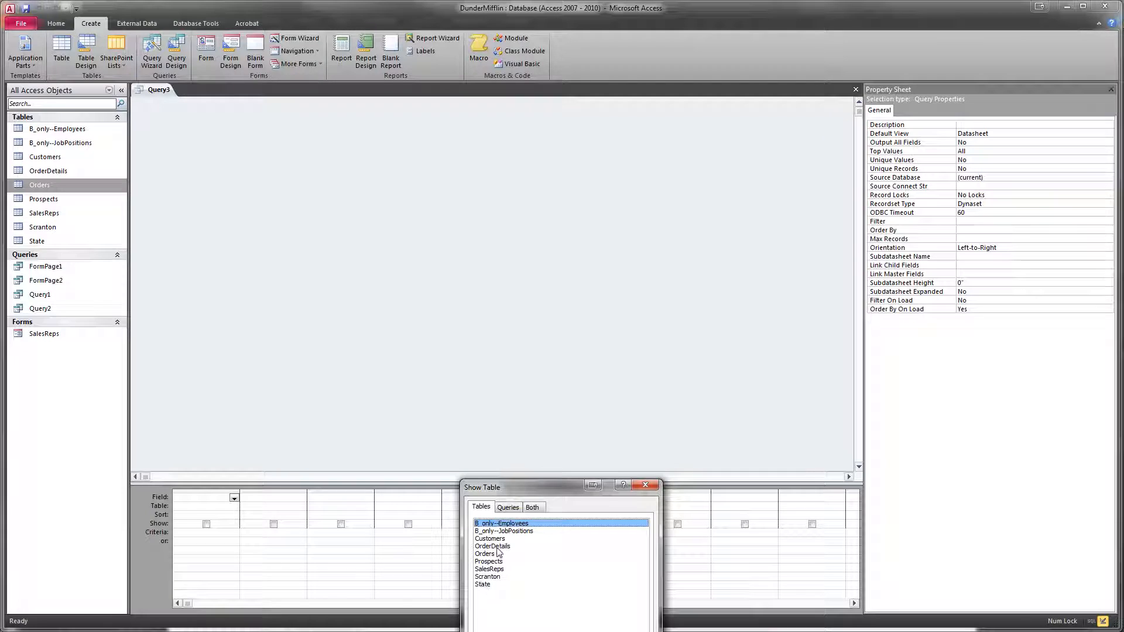
double_click(495, 569)
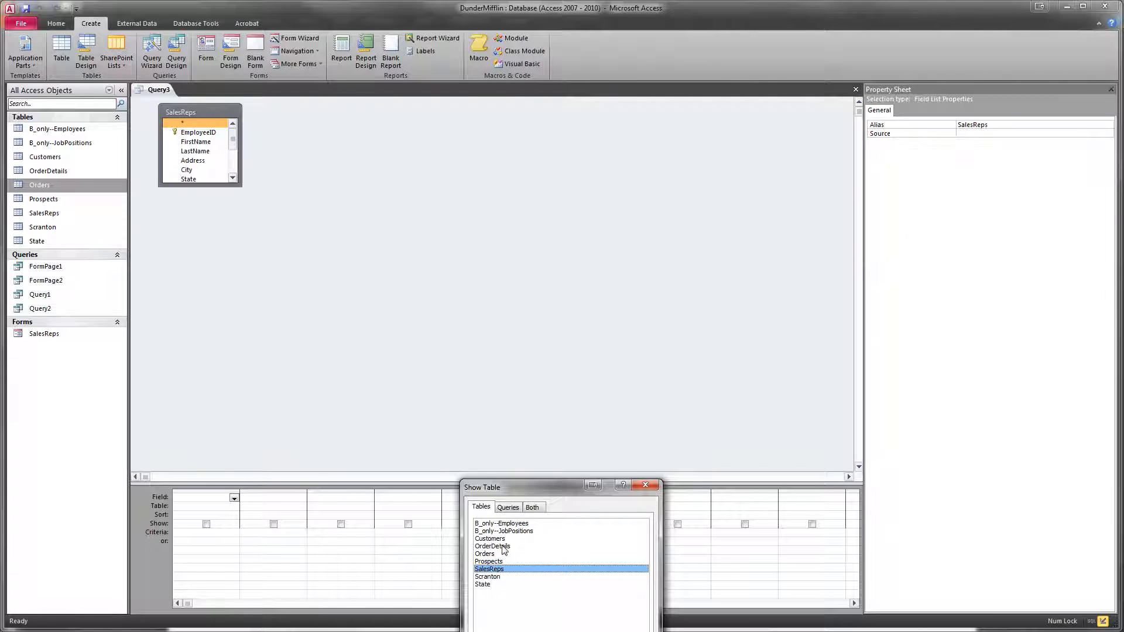
double_click(504, 548)
click(633, 629)
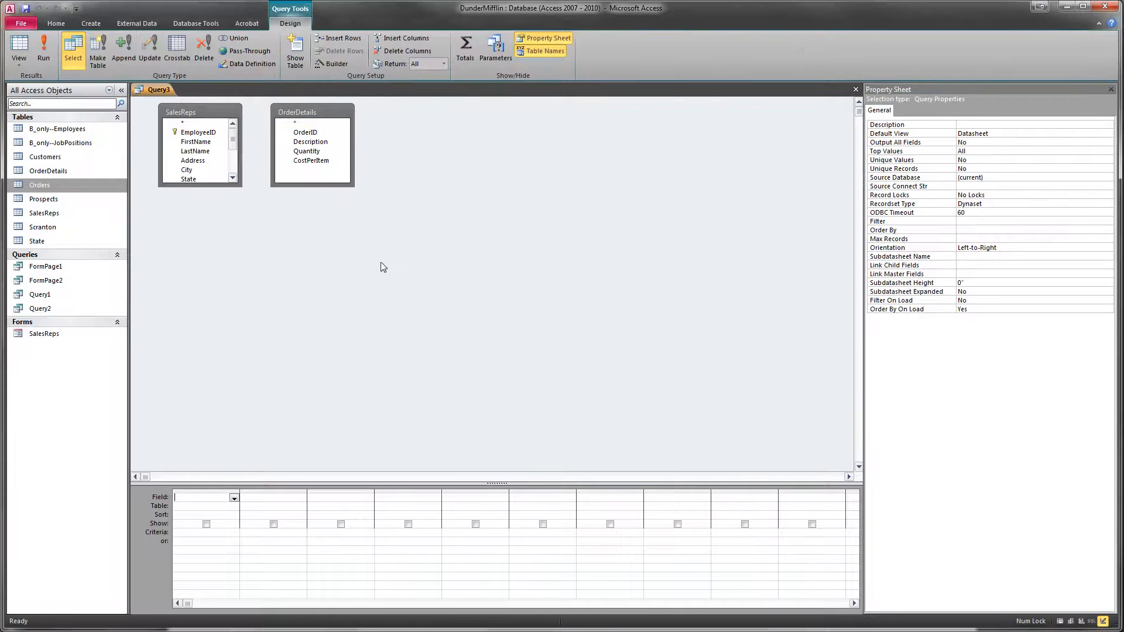
- Add the Orders table between SalesReps and OrderDetails in the query, and enlarge the SalesReps box to show all its fields
drag(310, 112, 425, 114)
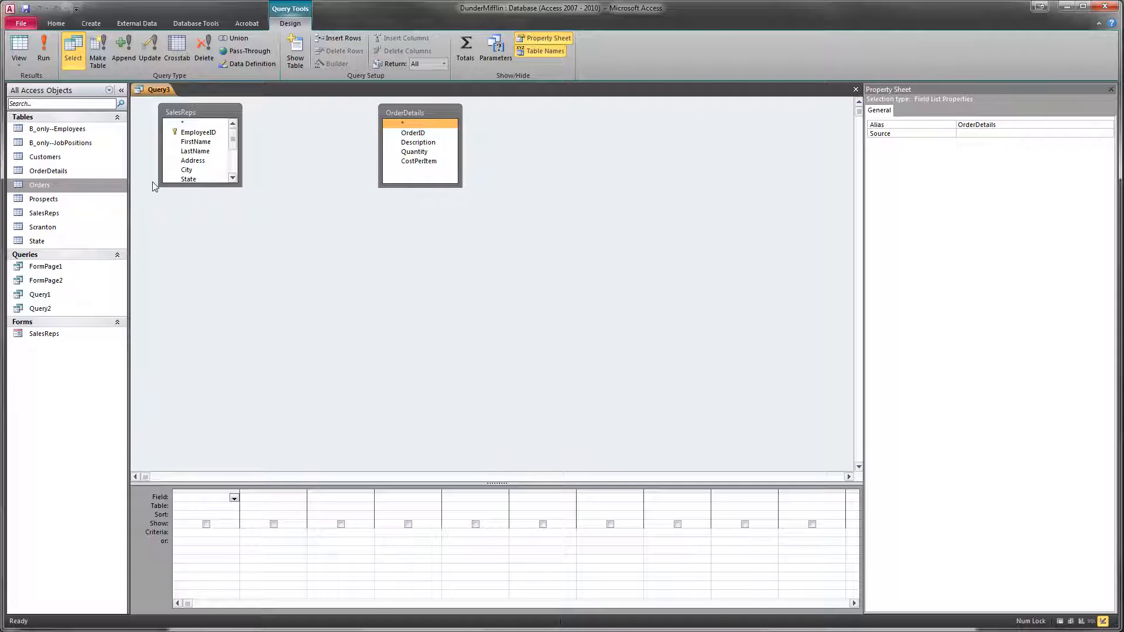
drag(41, 185, 299, 128)
drag(246, 183, 241, 267)
- Add the FirstName and LastName fields from SalesReps to the query grid
double_click(195, 142)
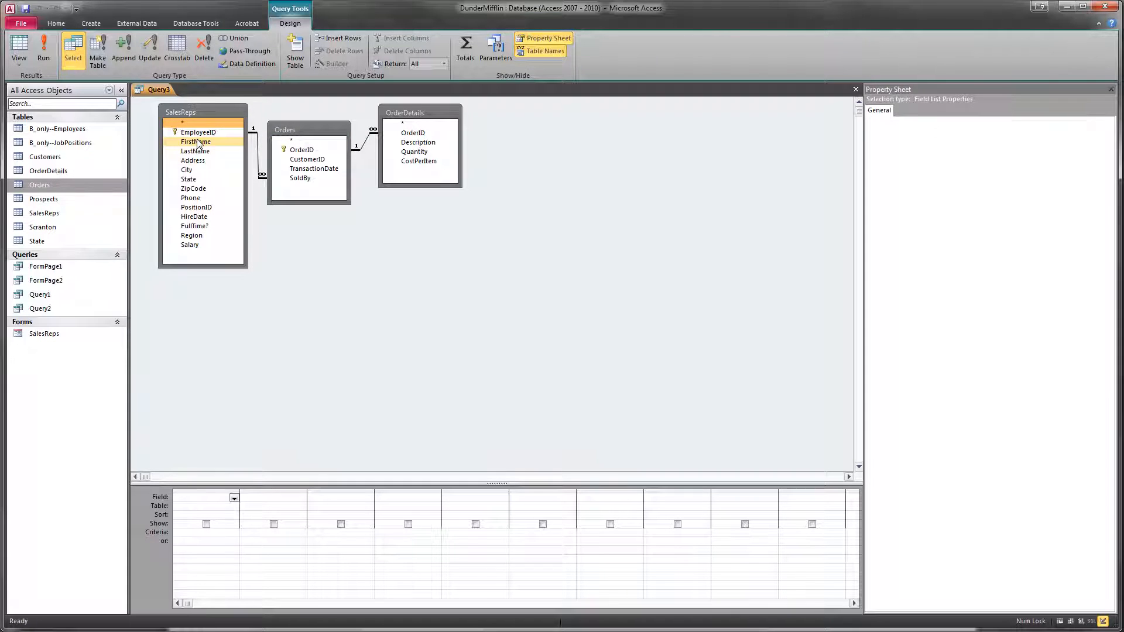
click(197, 152)
double_click(198, 152)
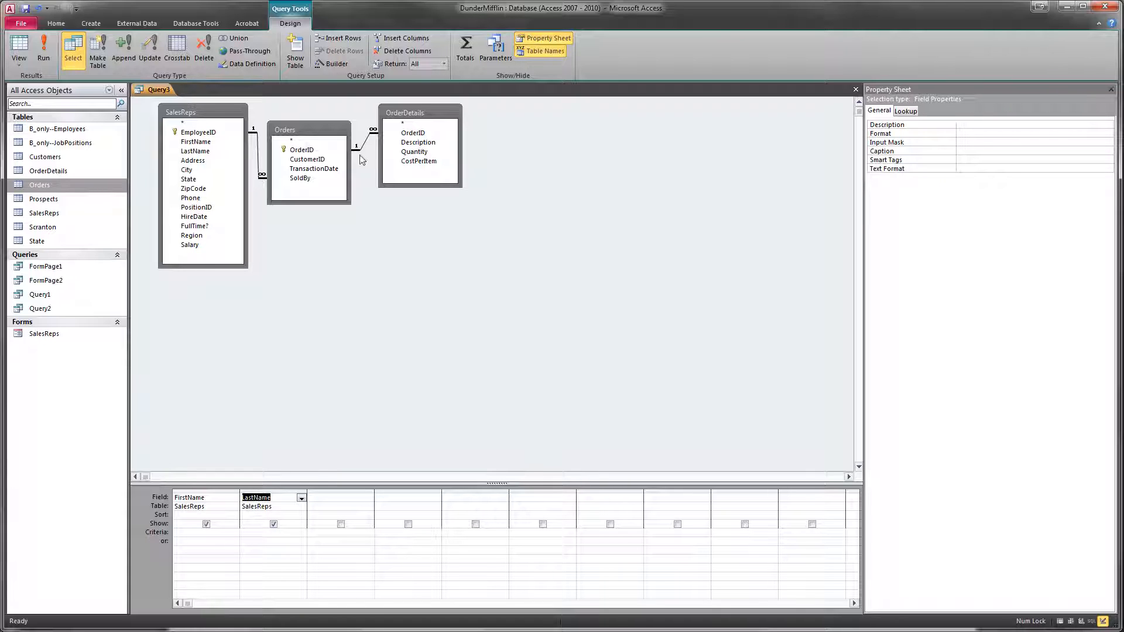
- Spread the OrderDetails and Orders table boxes farther apart in the query diagram
click(413, 123)
drag(445, 113, 510, 114)
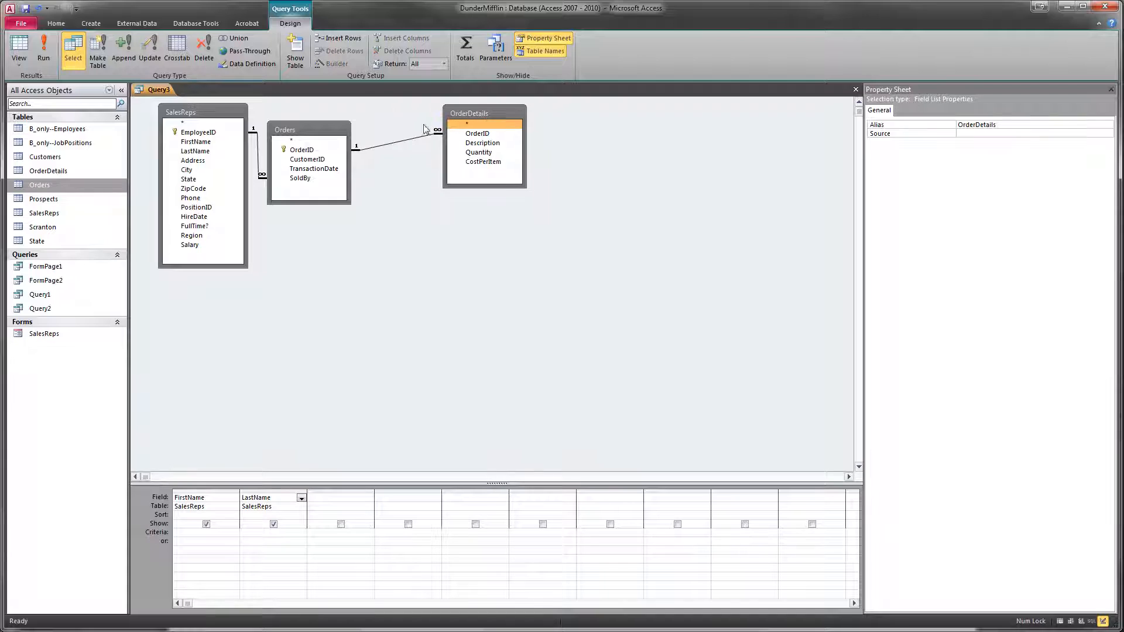
drag(324, 133, 356, 128)
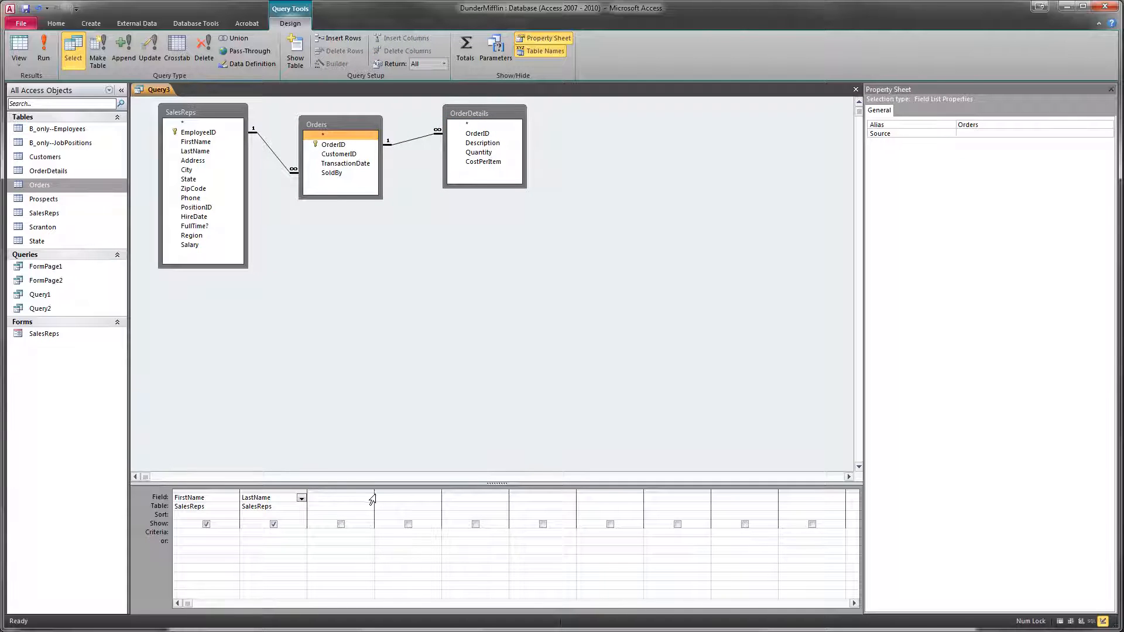
- Widen the empty third column of the query grid and enter the calculated field Quantity*CostPerIte in it
drag(373, 493, 457, 491)
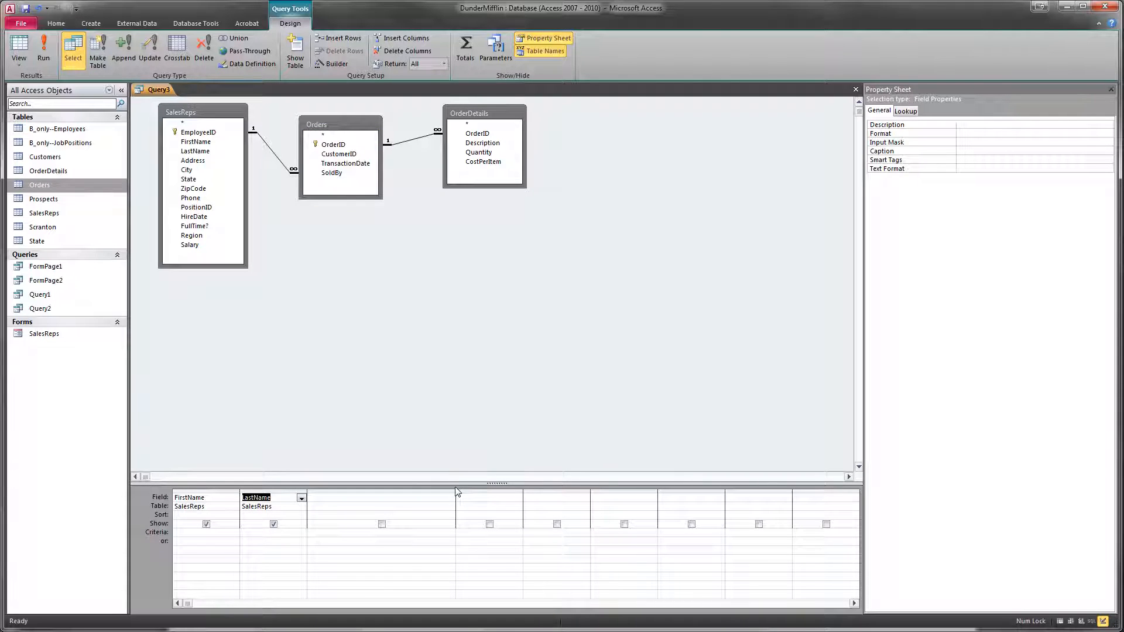
click(323, 498)
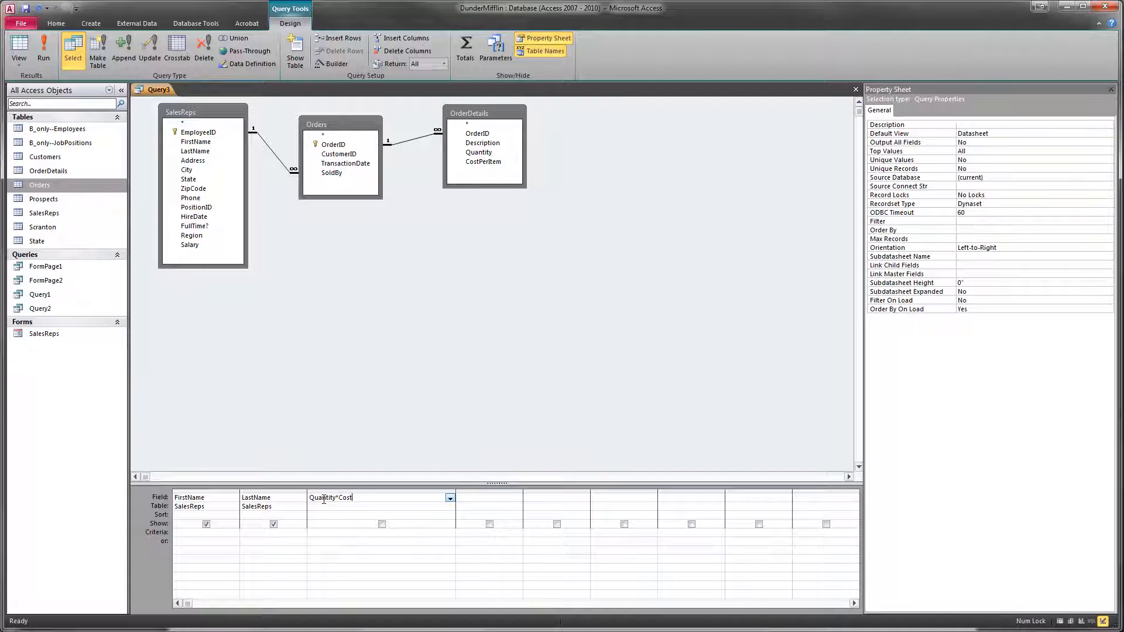
text(em)
click(483, 545)
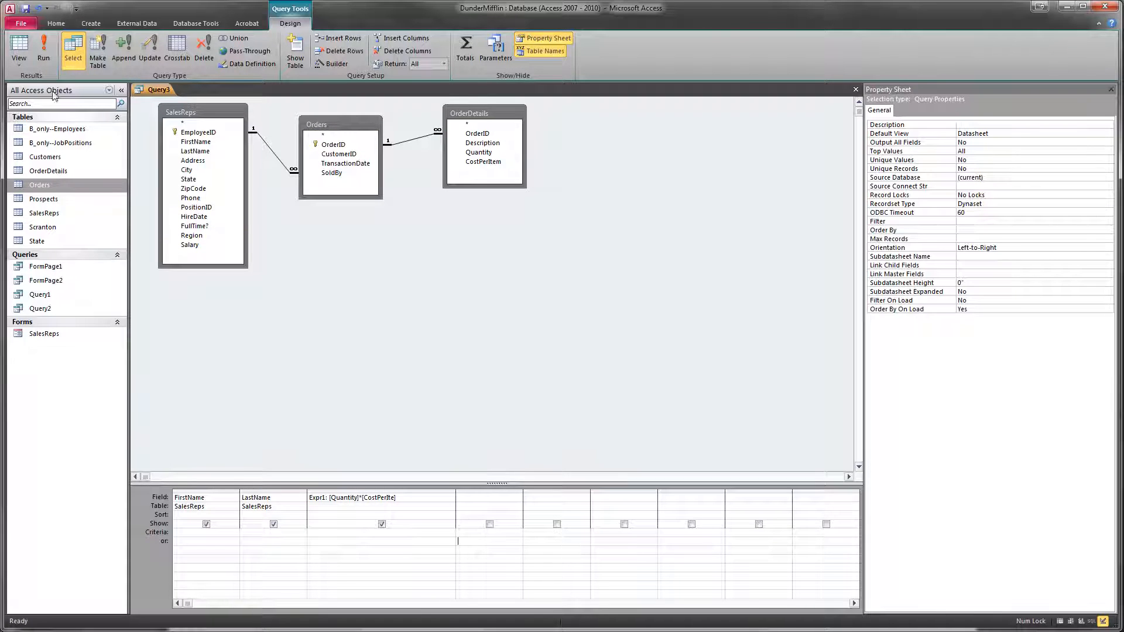
- Try to run the query, move the parameter value dialog clear of the tables, and cancel it
click(44, 50)
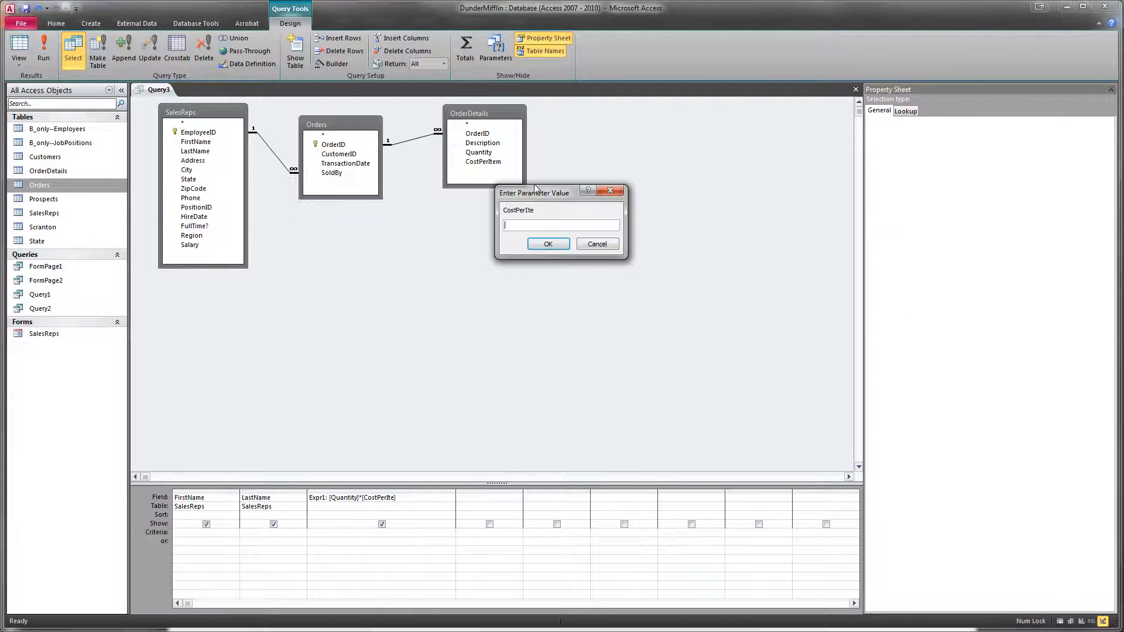
drag(550, 196, 395, 266)
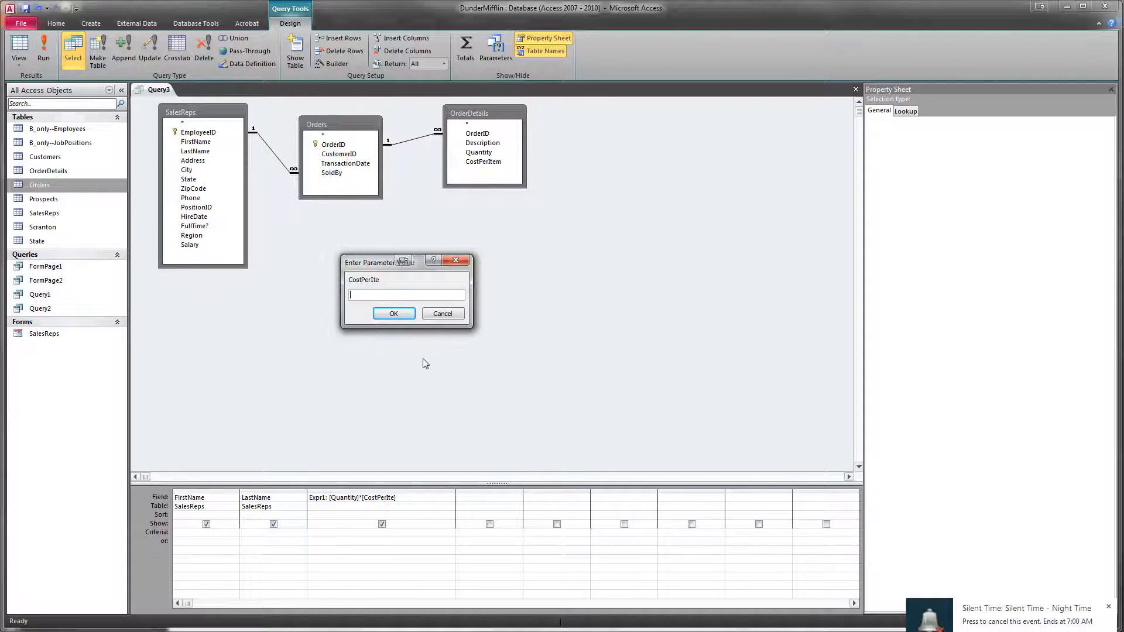
click(1108, 607)
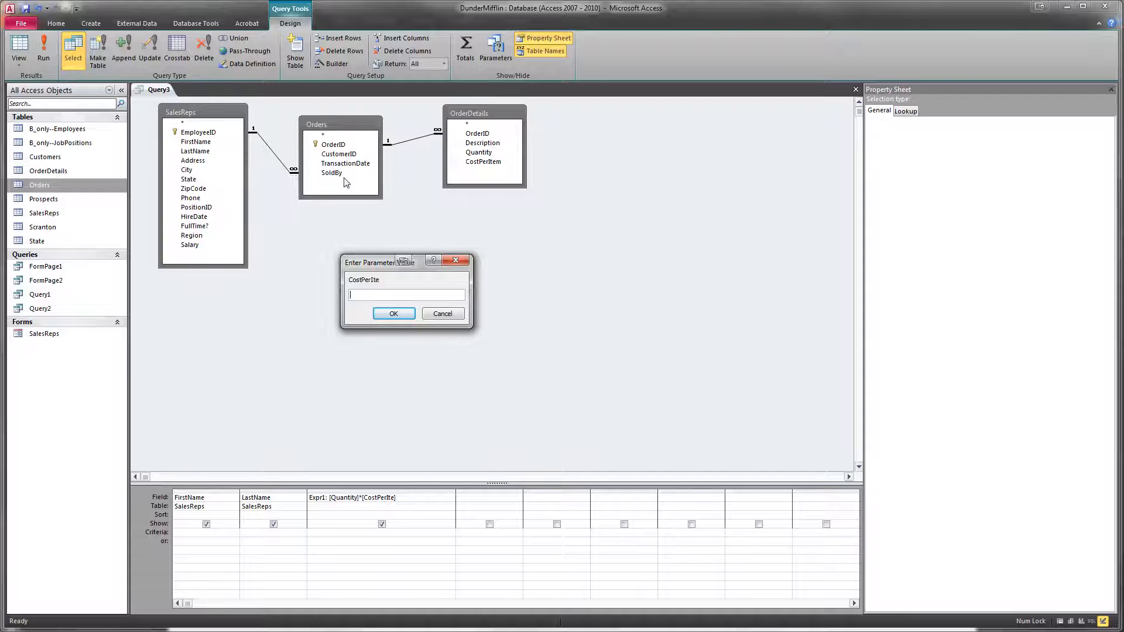
click(442, 314)
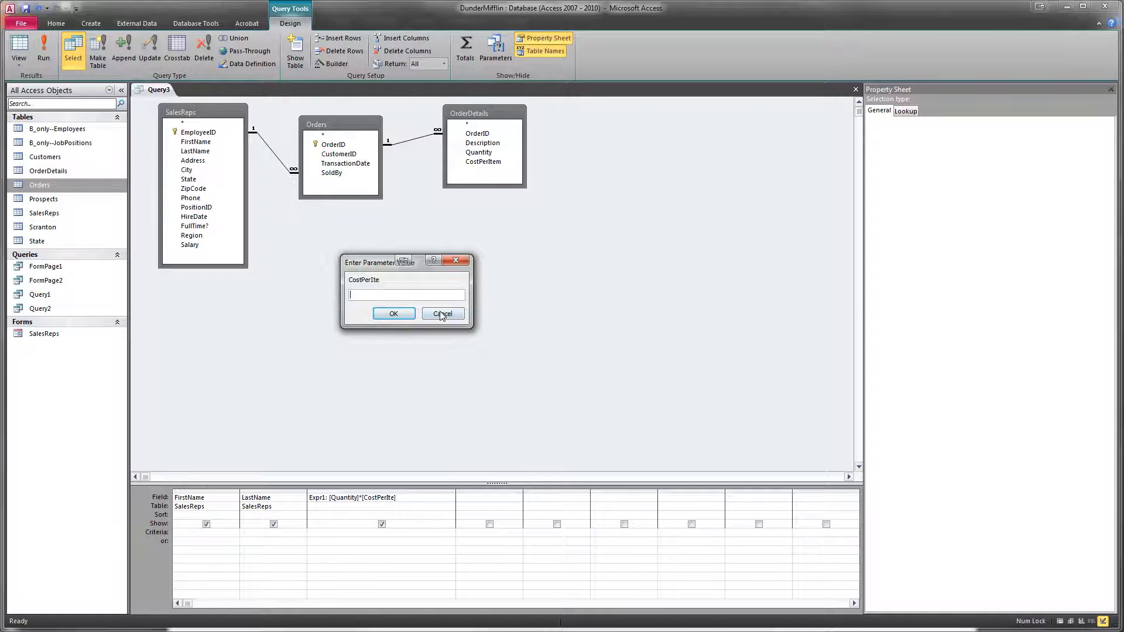
- Correct the field name in the calculated expression to CostPerItem and run the query
click(393, 499)
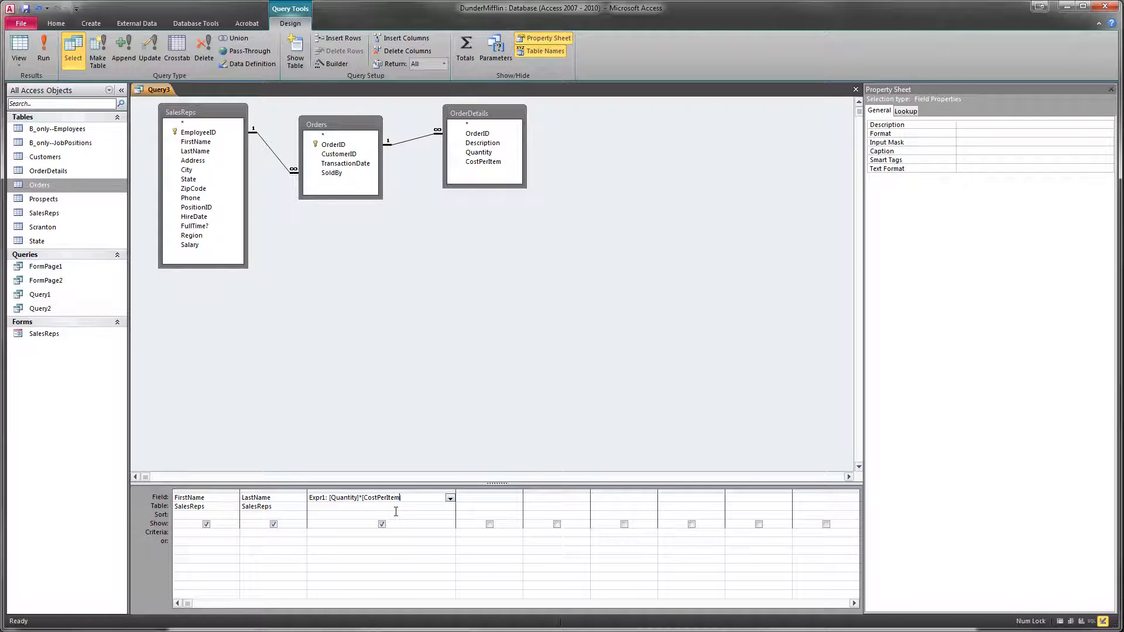
click(506, 502)
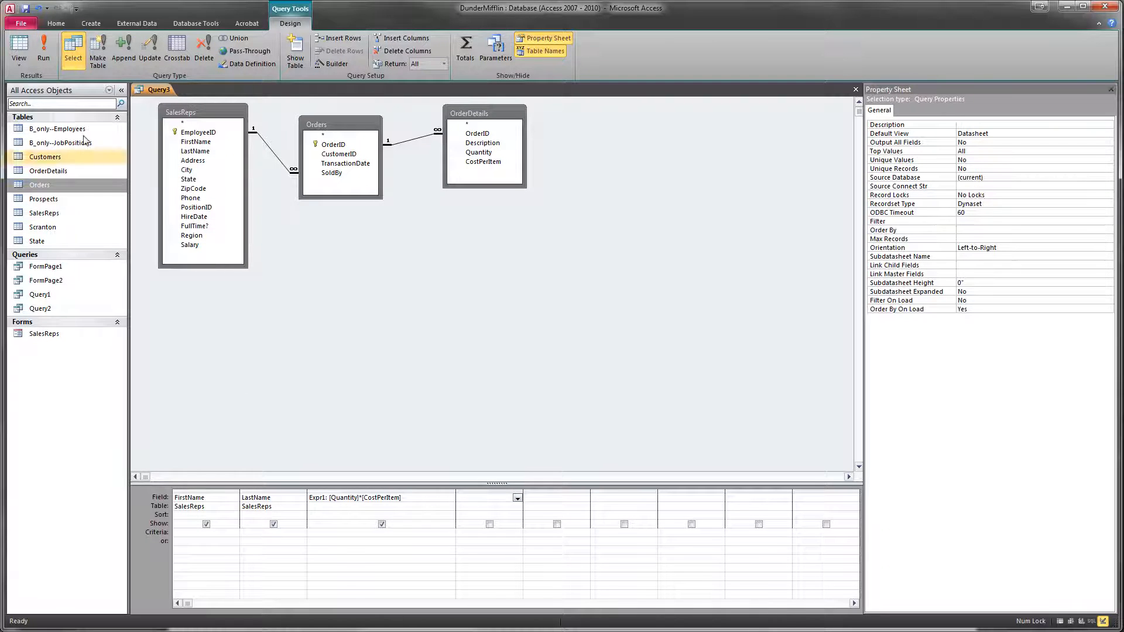
click(51, 60)
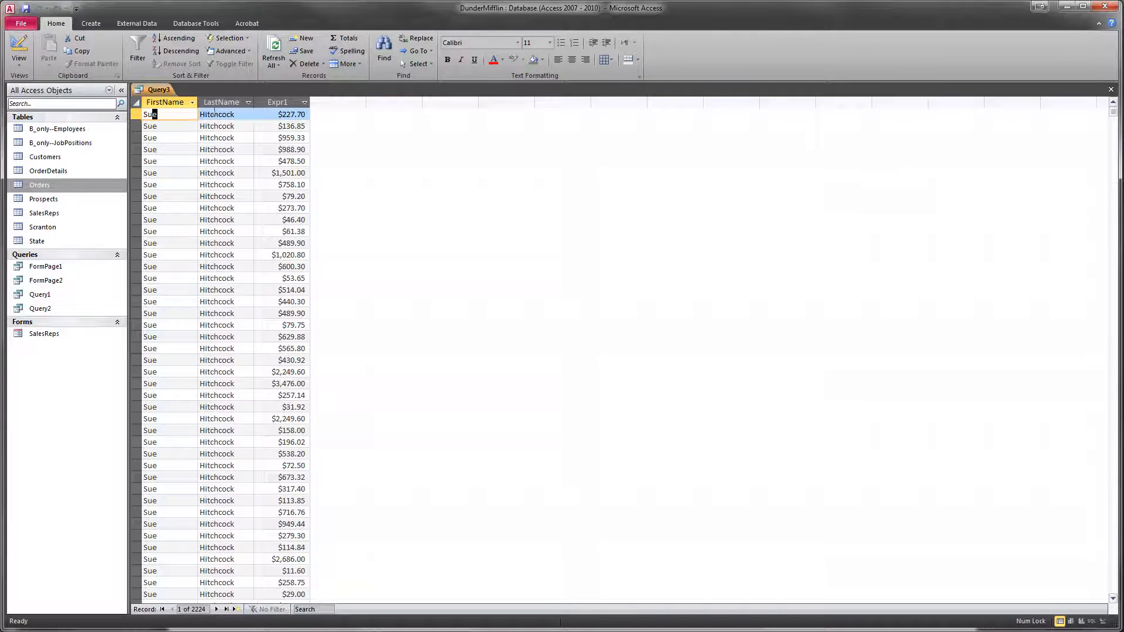
- Examine the query's records to see how the calculated amounts are listed for each sales rep, and return to the first record
click(231, 114)
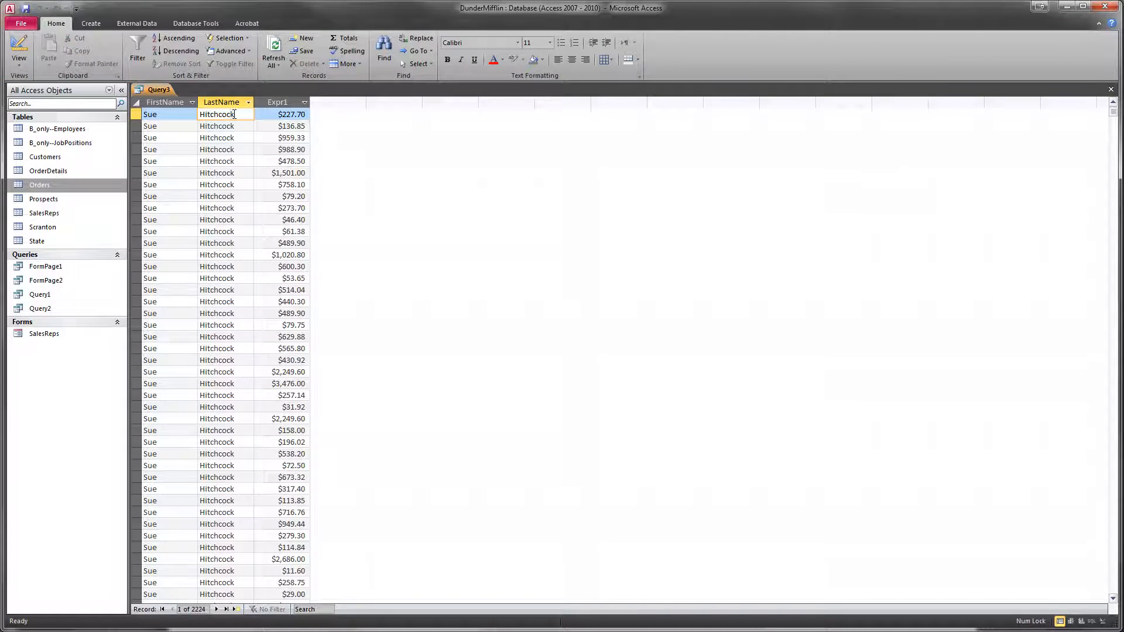
drag(275, 114, 316, 121)
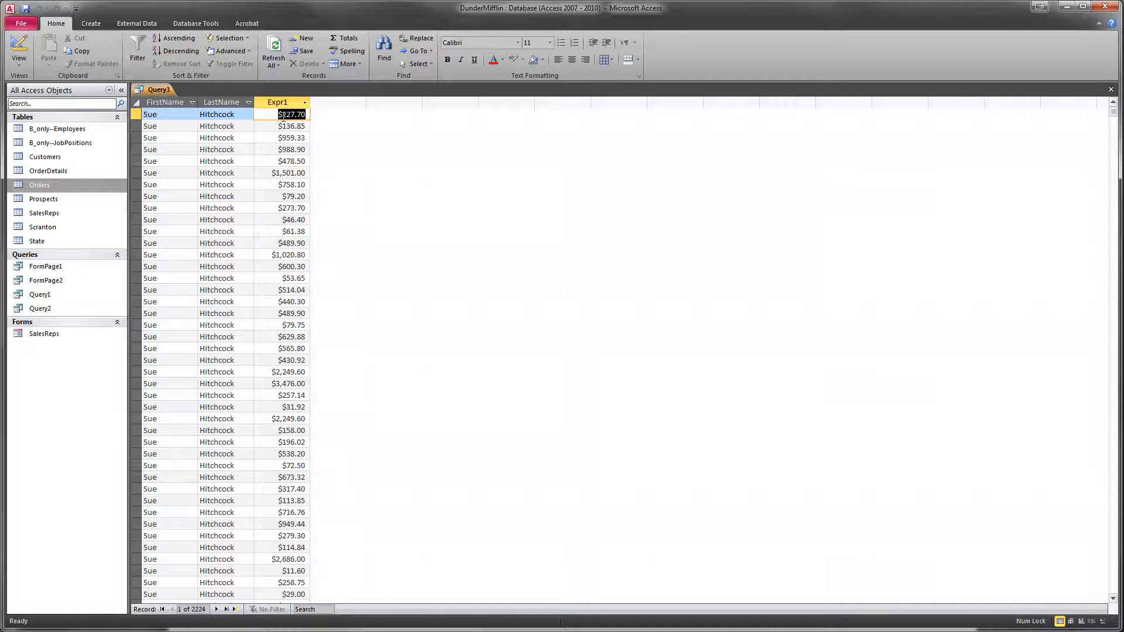
scroll(283, 117, down, 20)
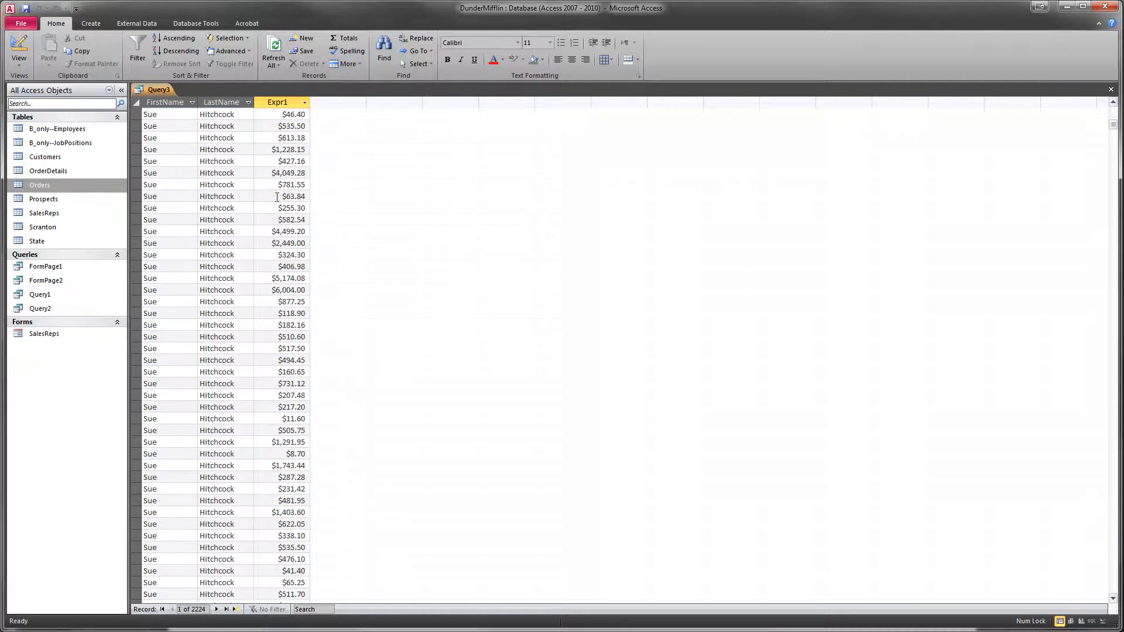
scroll(277, 197, down, 6)
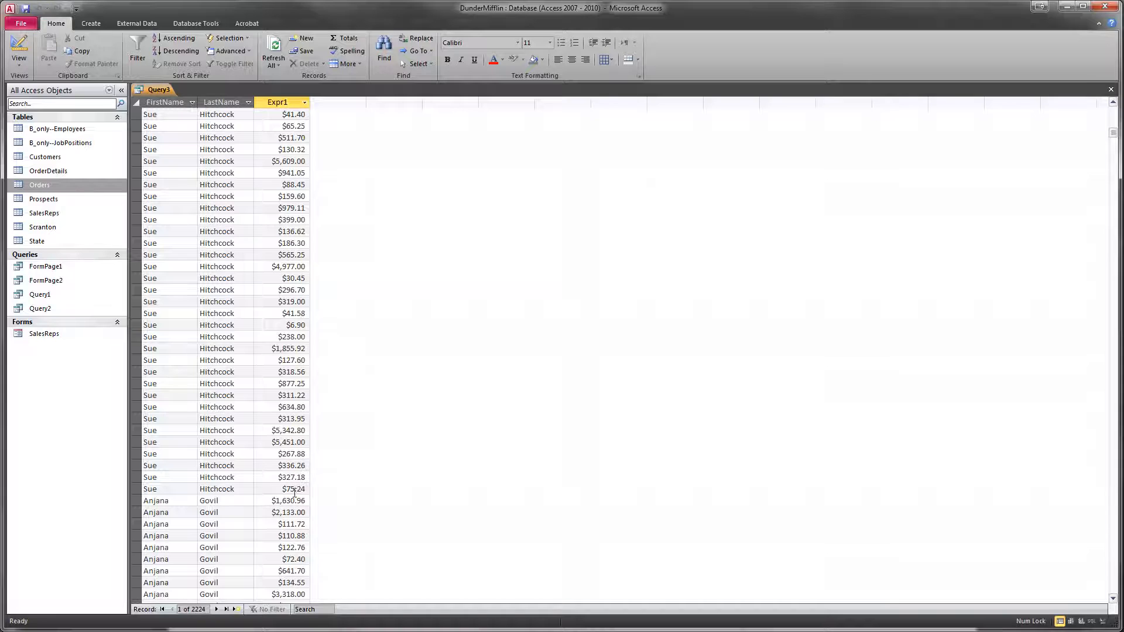
click(138, 489)
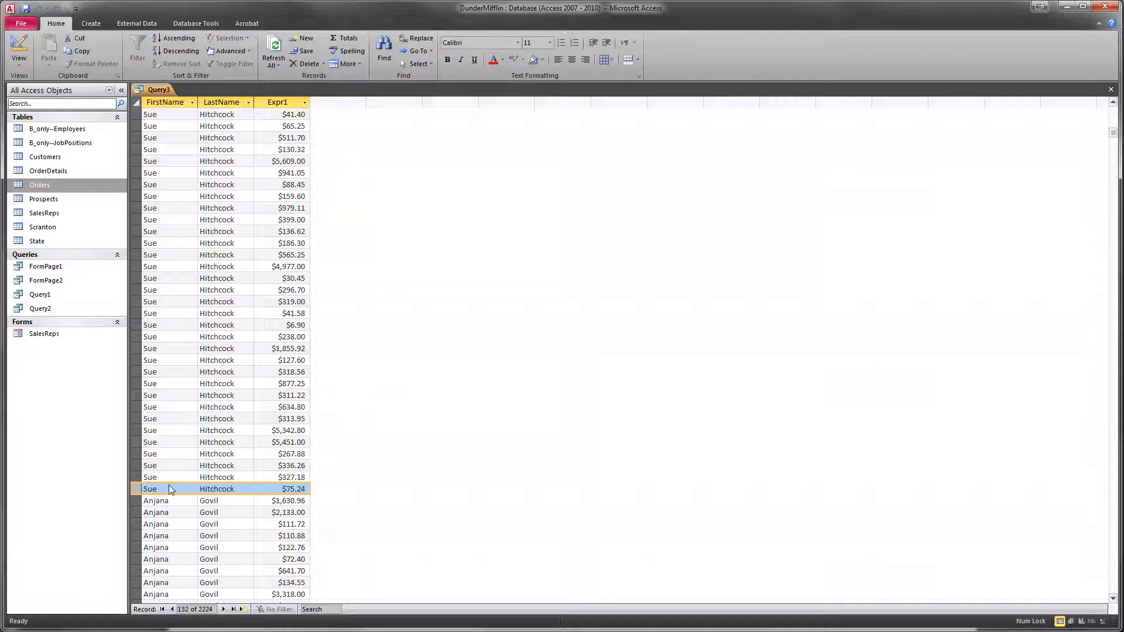
scroll(223, 496, down, 15)
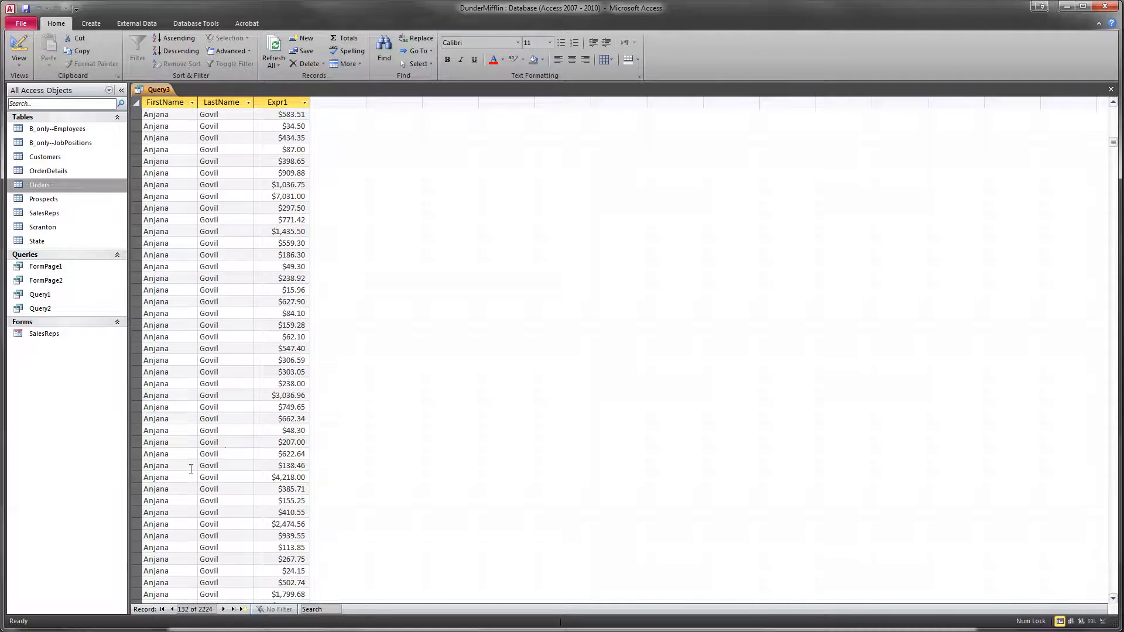
scroll(223, 466, down, 20)
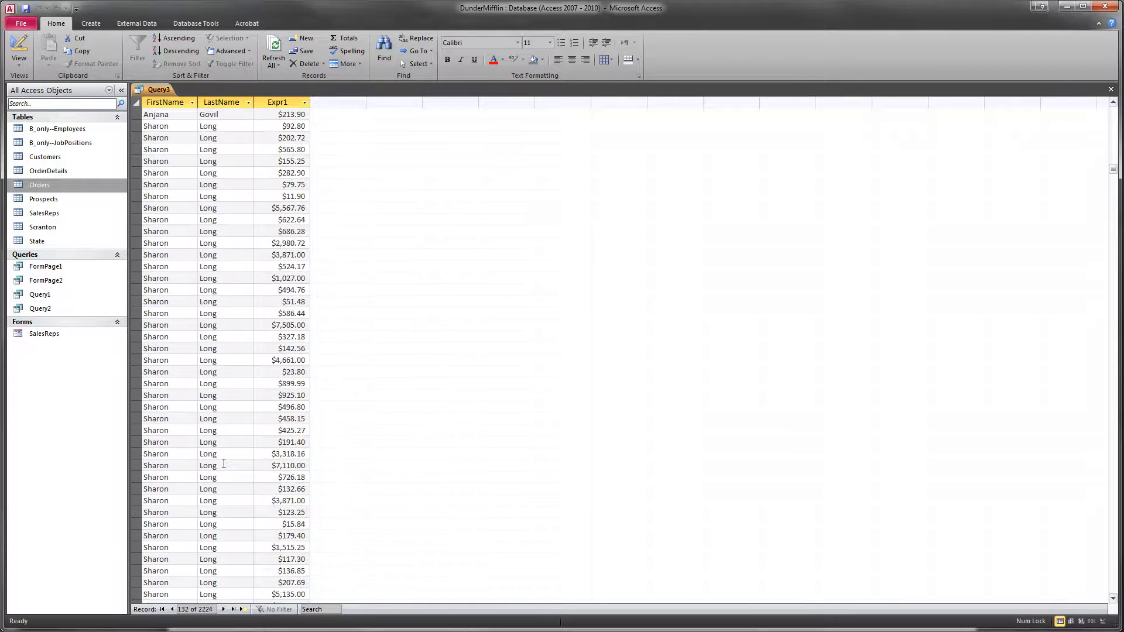
scroll(223, 464, down, 7)
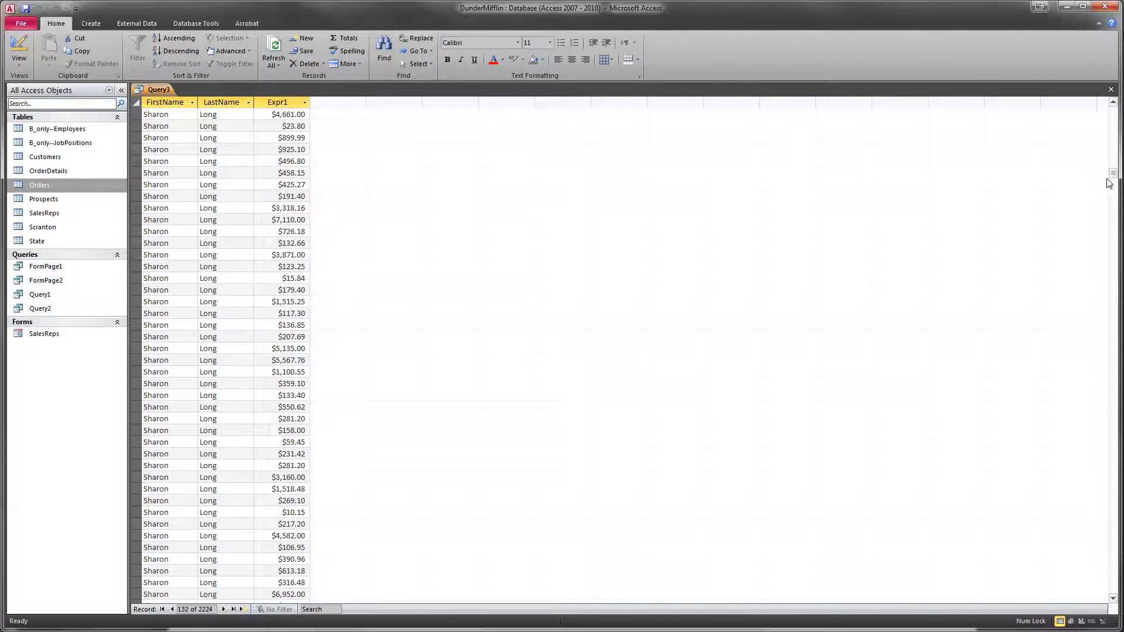
drag(1112, 175, 1105, 104)
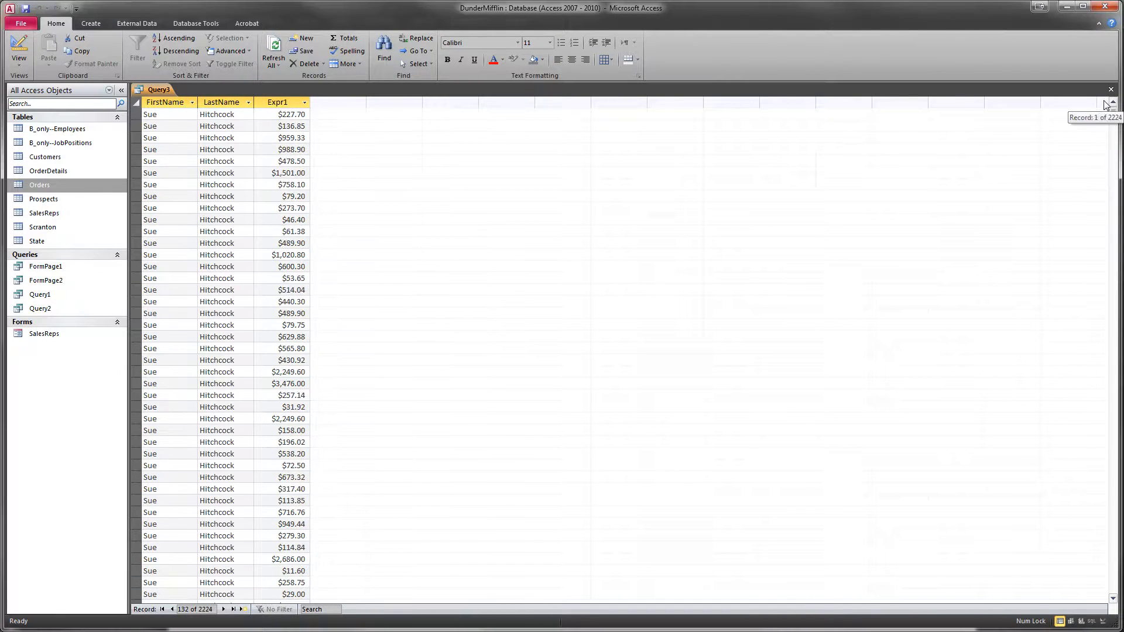
- Rename the calculated column Expr1 as TotalSales in the query design, run the query to check the heading, and return to design view
click(18, 46)
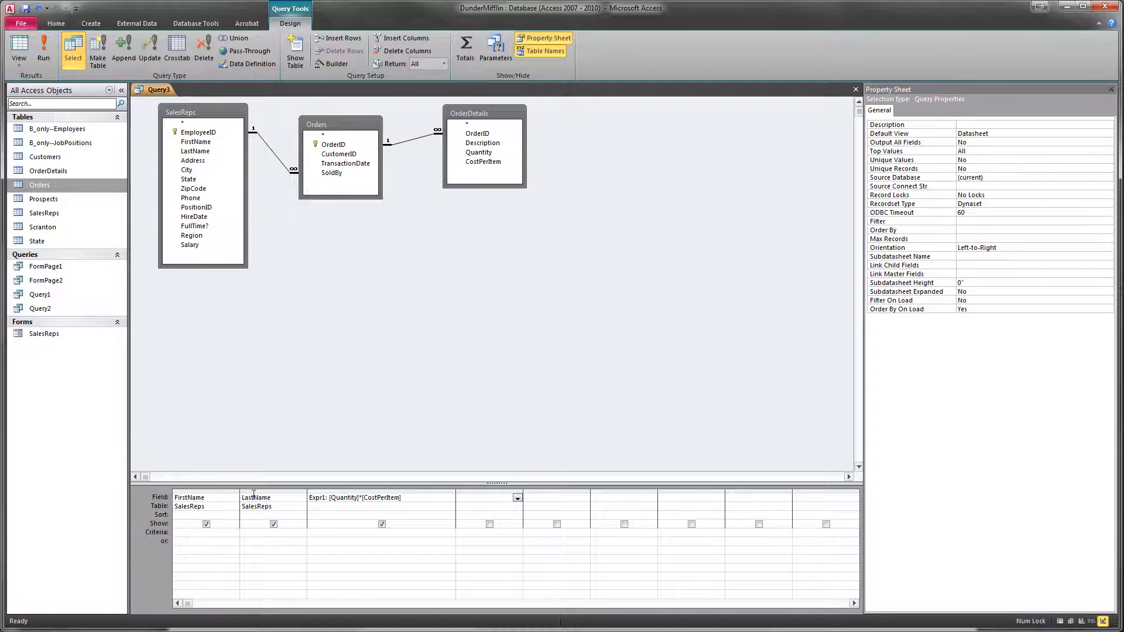
double_click(324, 497)
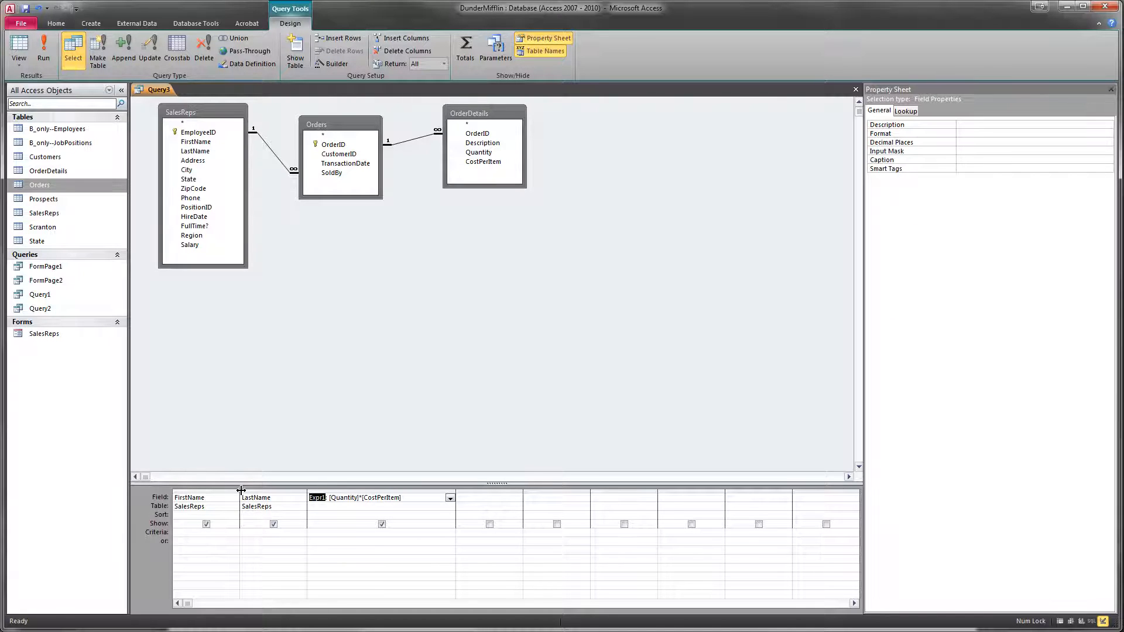
text(TotalSales)
click(423, 532)
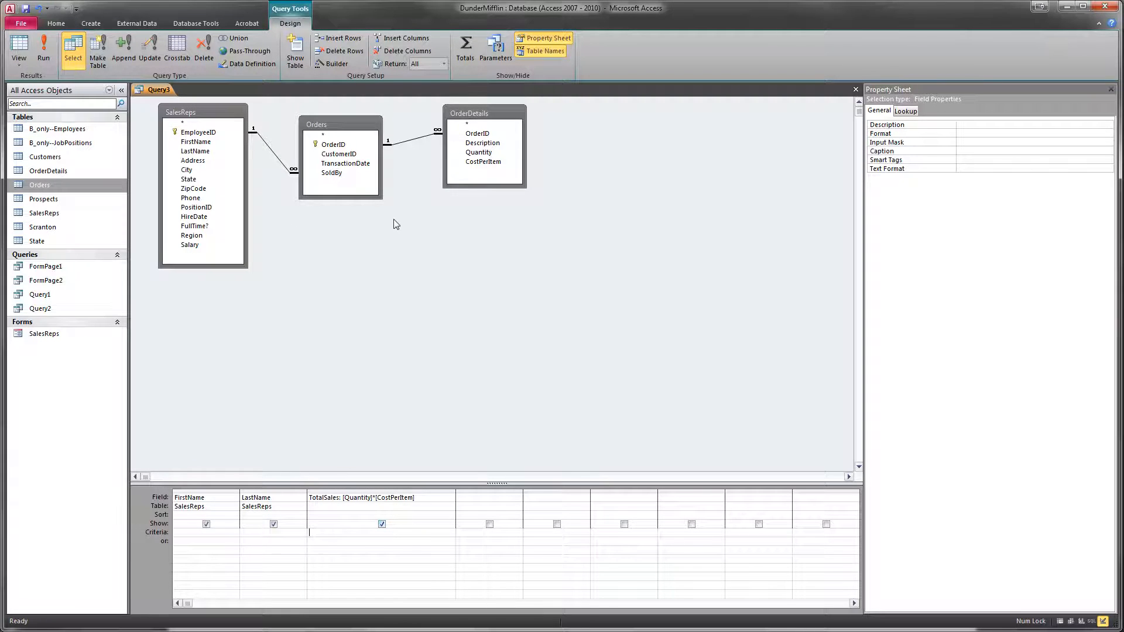
click(44, 47)
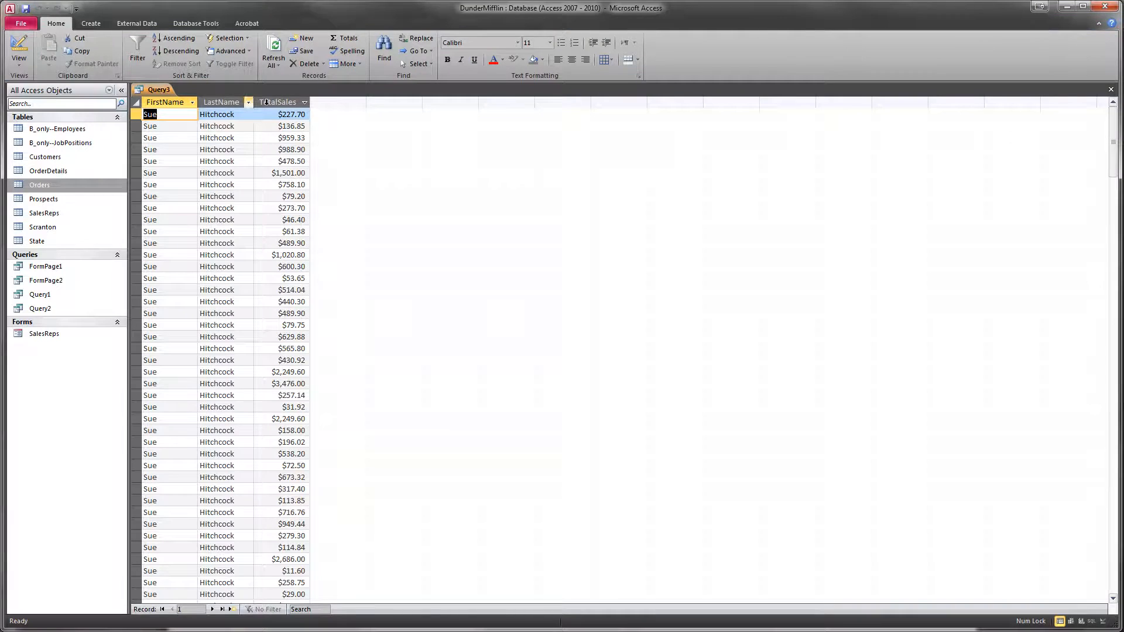
click(19, 46)
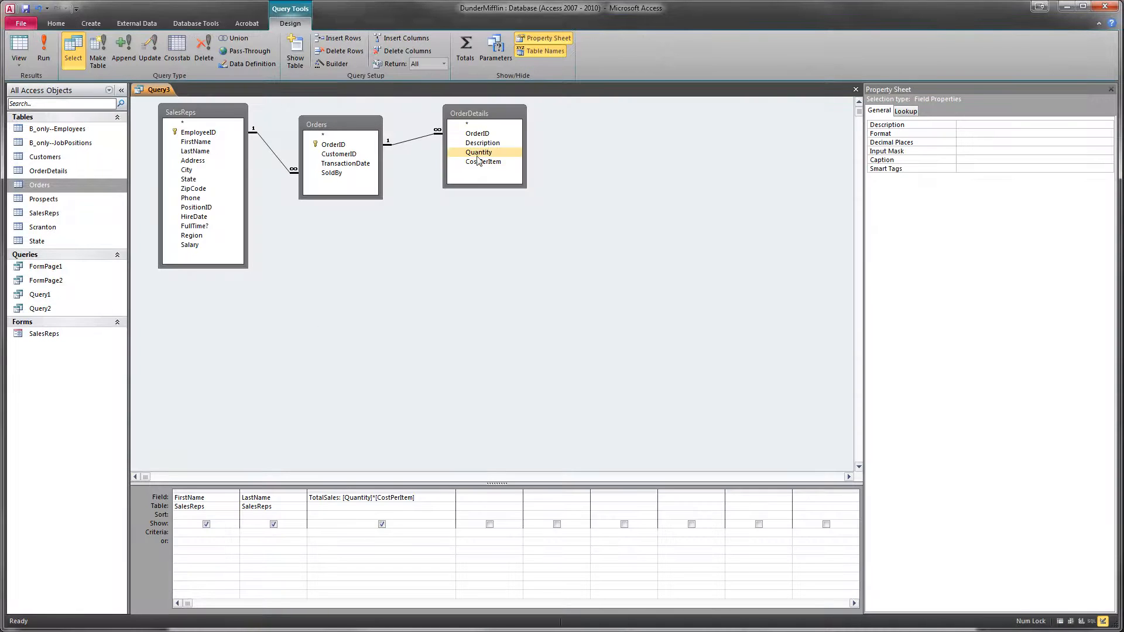
- Add Quantity and CostPerItem from OrderDetails to the query and run it to compare them with TotalSales in the first two records
double_click(478, 153)
double_click(483, 163)
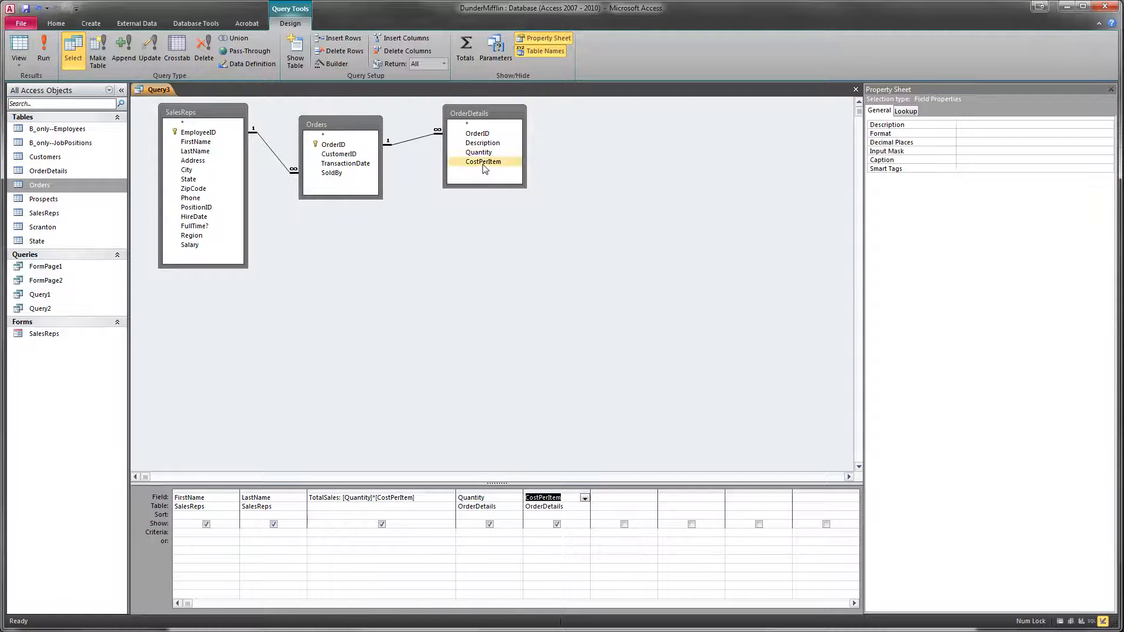
click(44, 52)
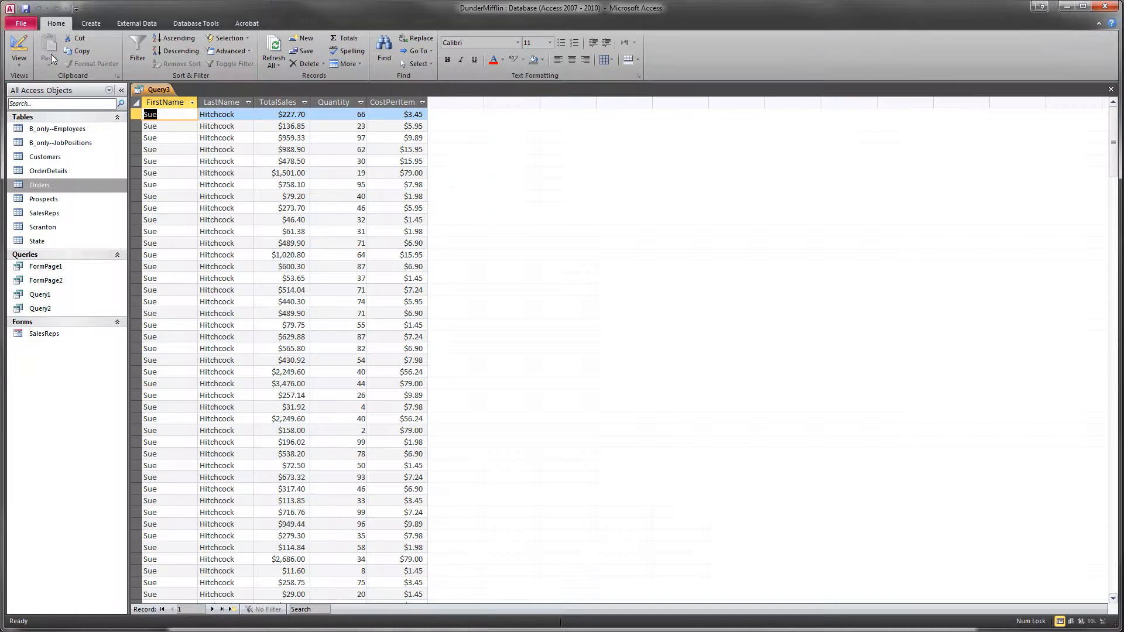
click(358, 114)
drag(404, 115, 431, 115)
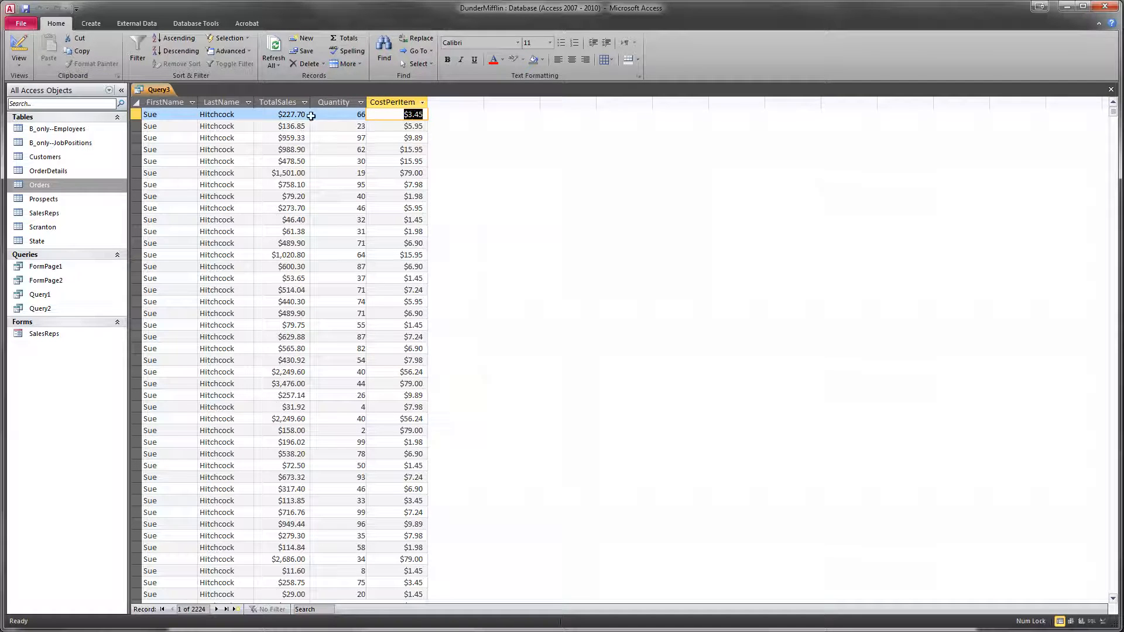
drag(306, 114, 263, 112)
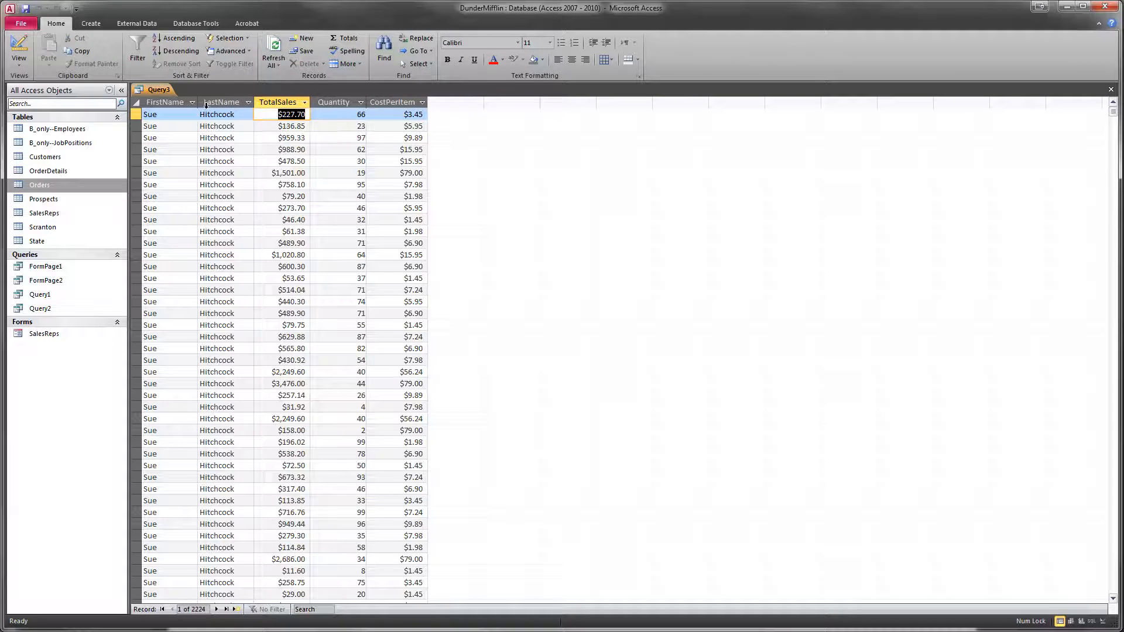
click(132, 127)
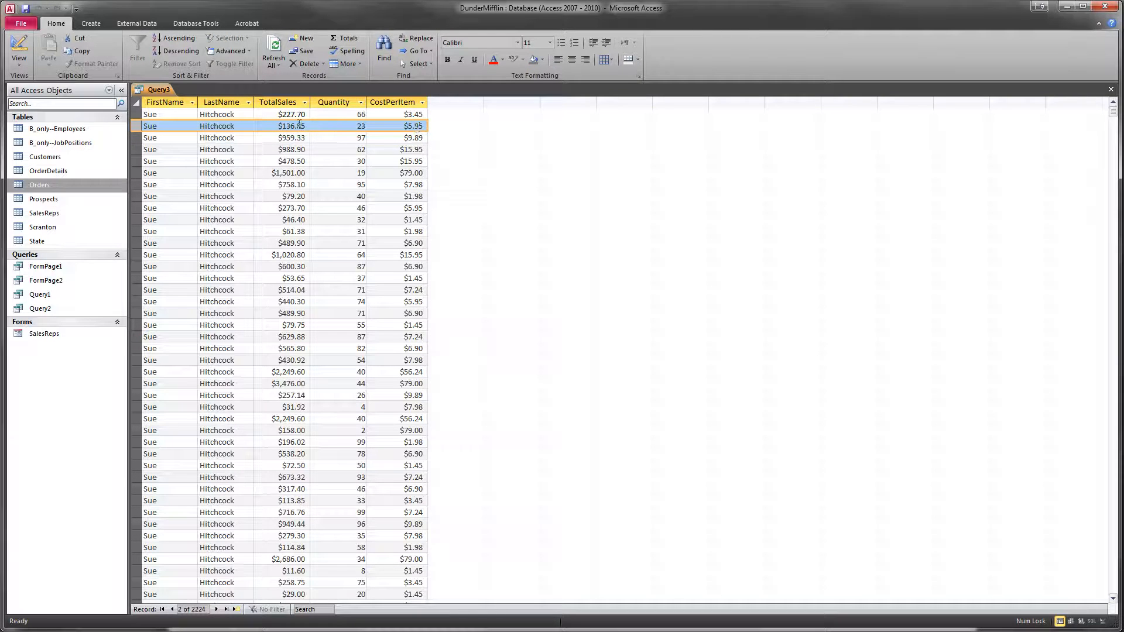
drag(306, 126, 273, 128)
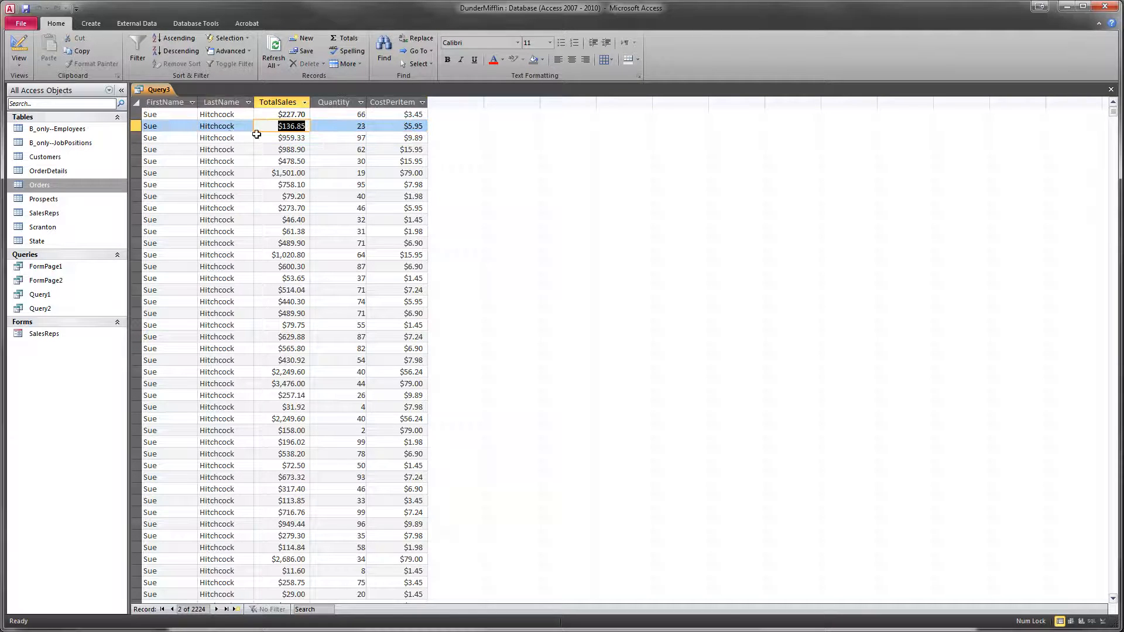
- Delete the separate Quantity and CostPerItem columns from the query design and run the query
click(19, 47)
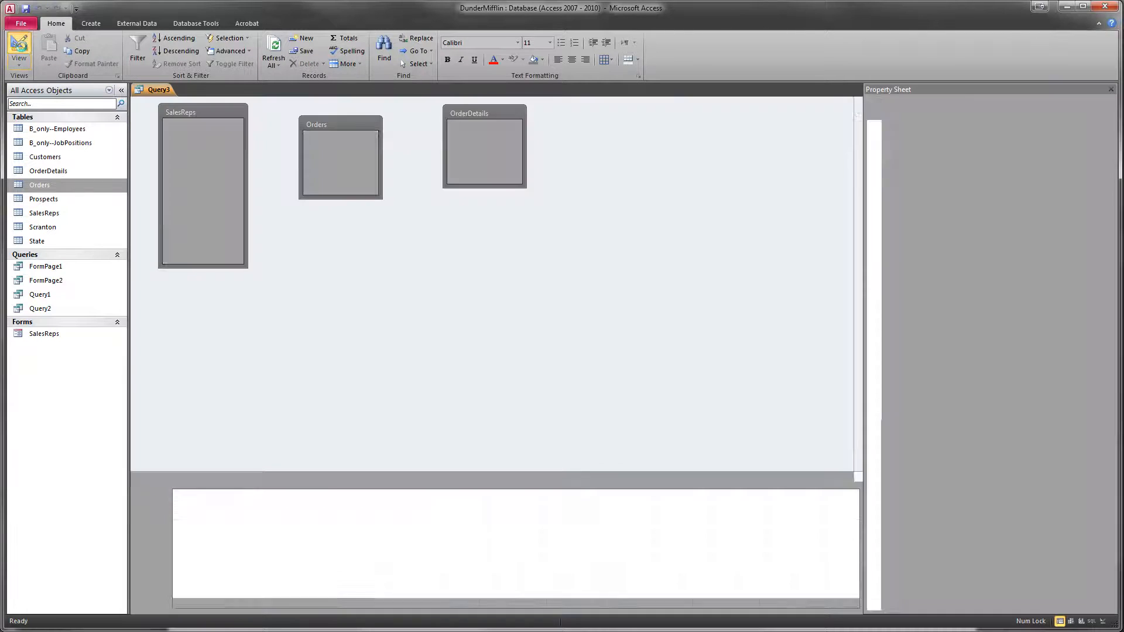
click(499, 490)
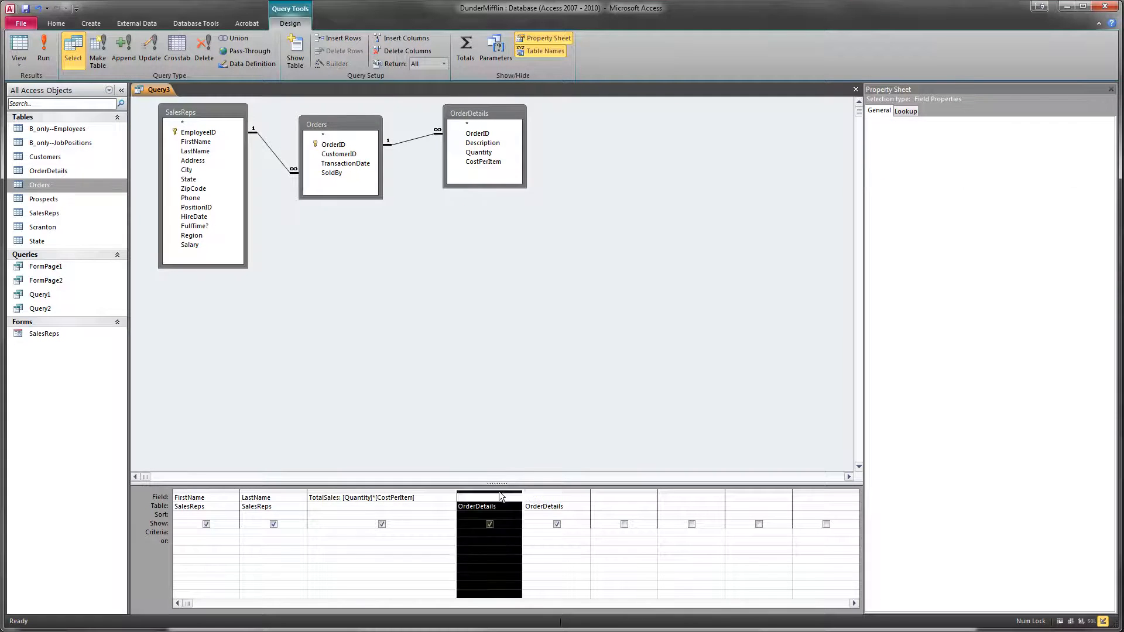
key(Delete)
click(499, 490)
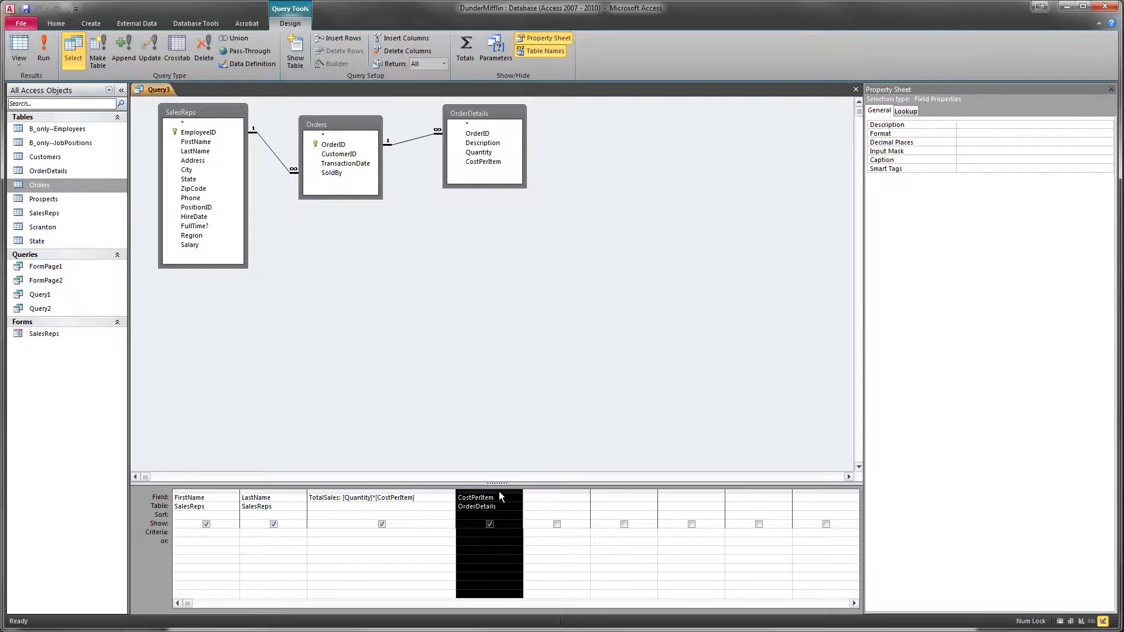
key(Delete)
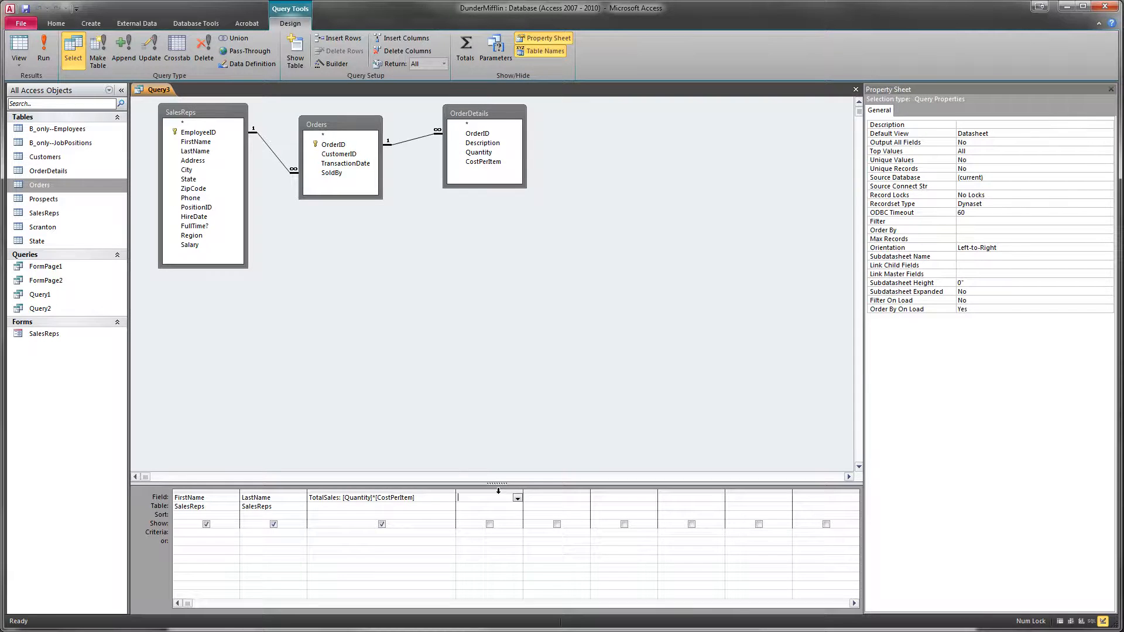
click(44, 49)
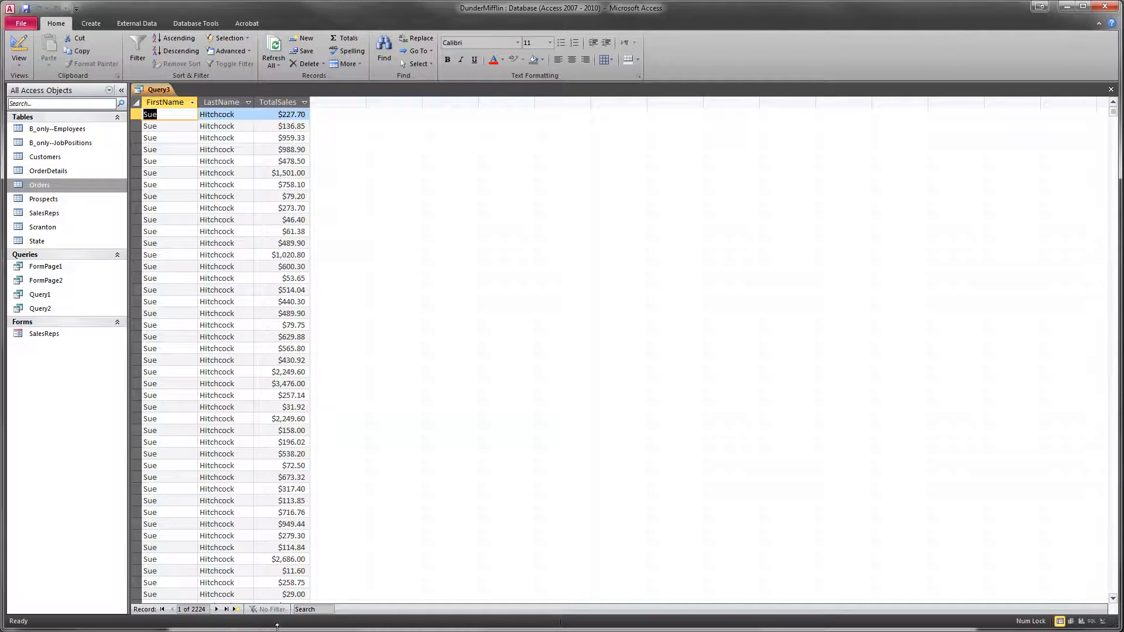
- Turn on totals in the query design, set the TotalSales column's total to Sum, and run the query
click(27, 48)
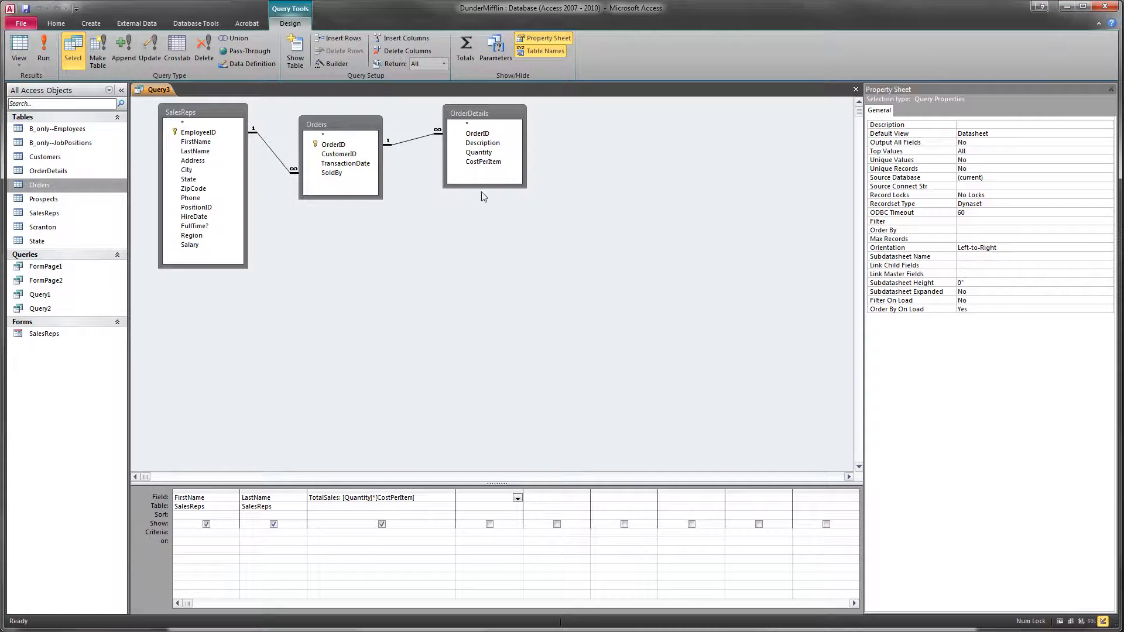
click(466, 48)
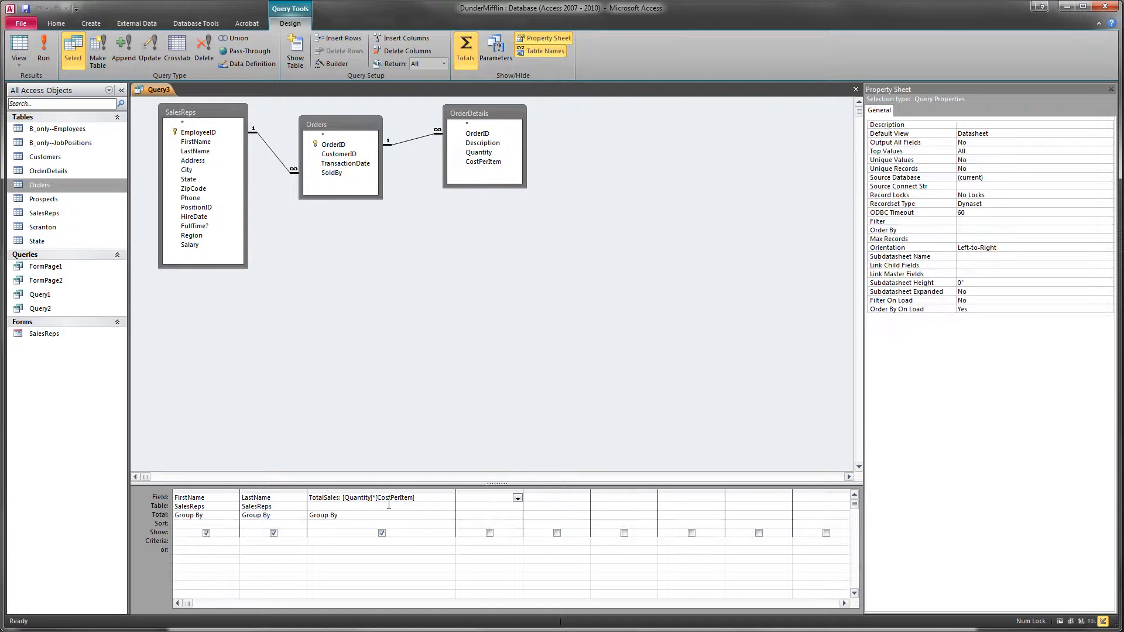
click(441, 516)
click(450, 516)
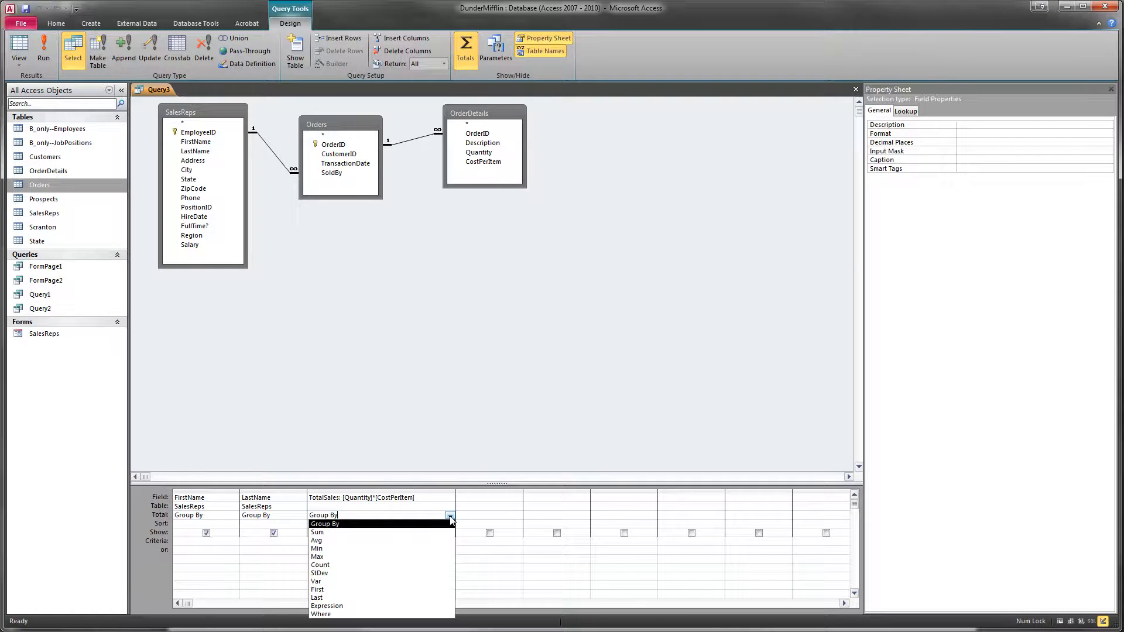
click(428, 533)
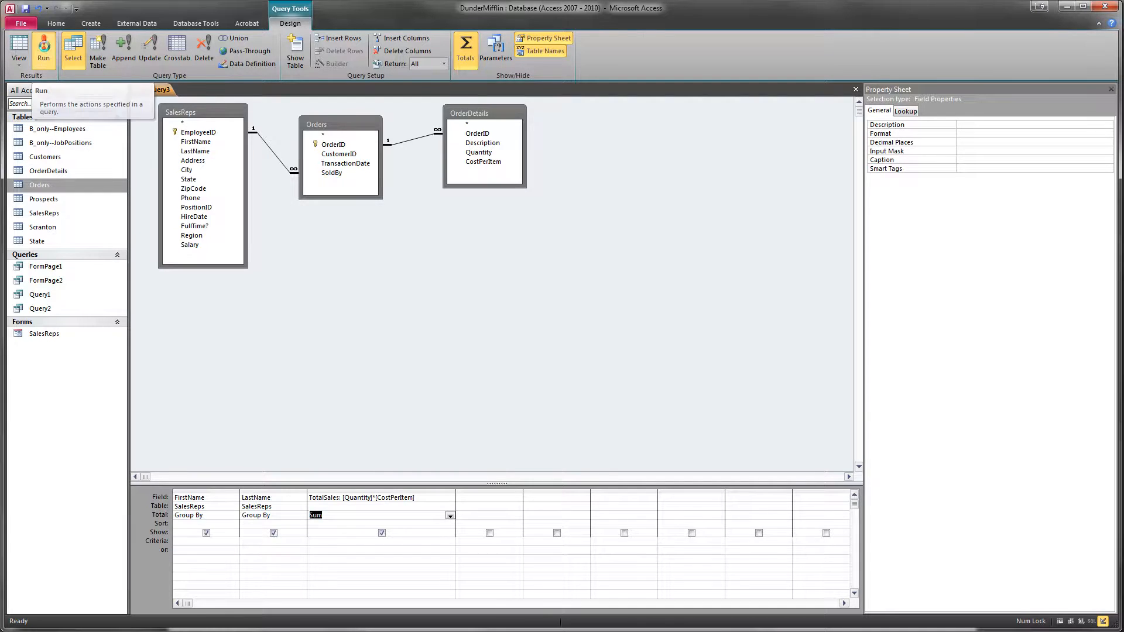
click(45, 50)
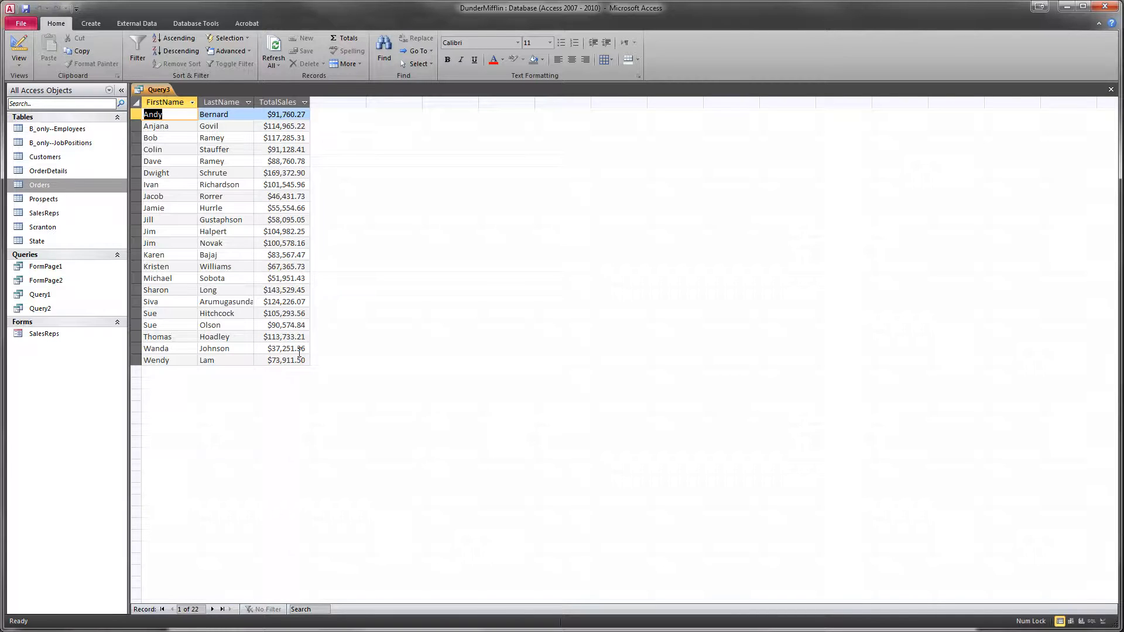
- Give the TotalSales column the criterion >100000 and a Descending sort in the query design, and run the query
click(19, 48)
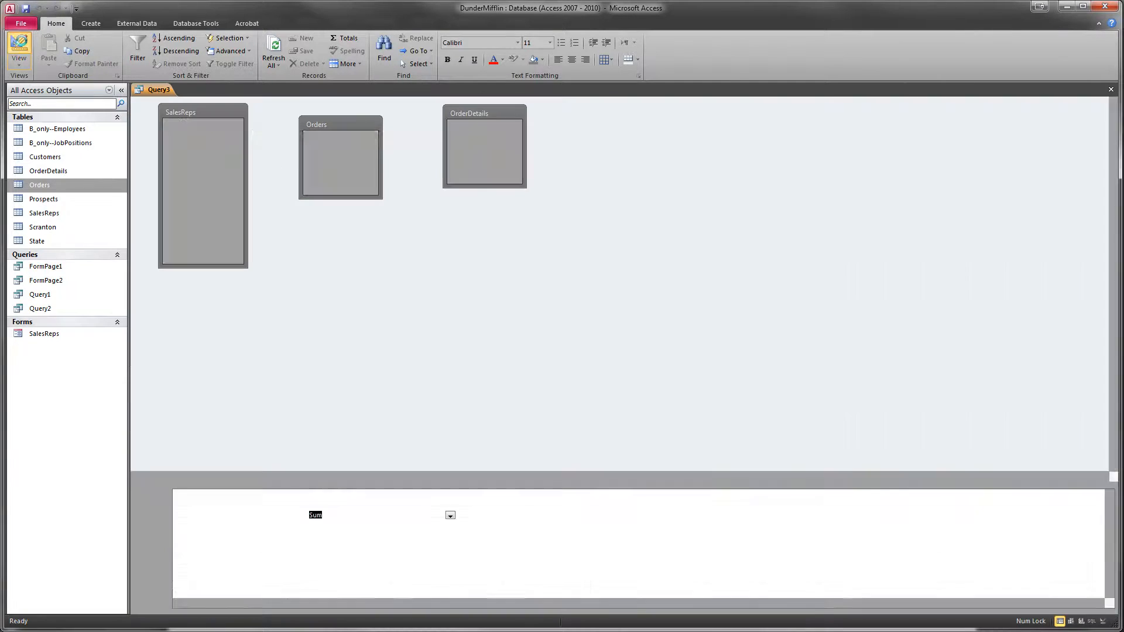
click(355, 542)
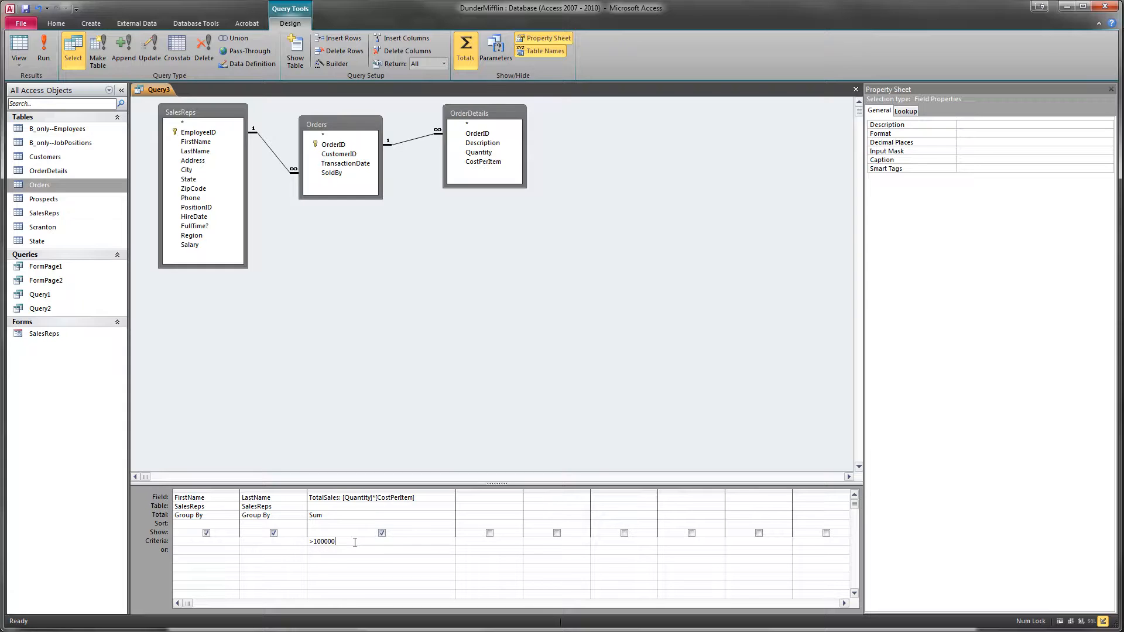
double_click(403, 522)
click(450, 524)
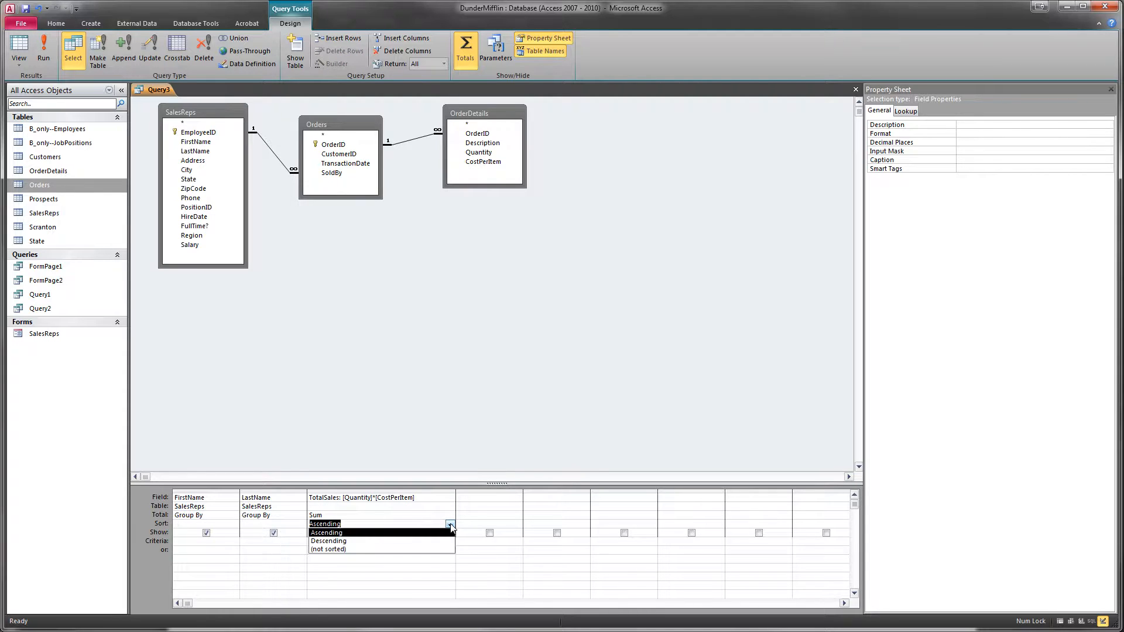
click(428, 542)
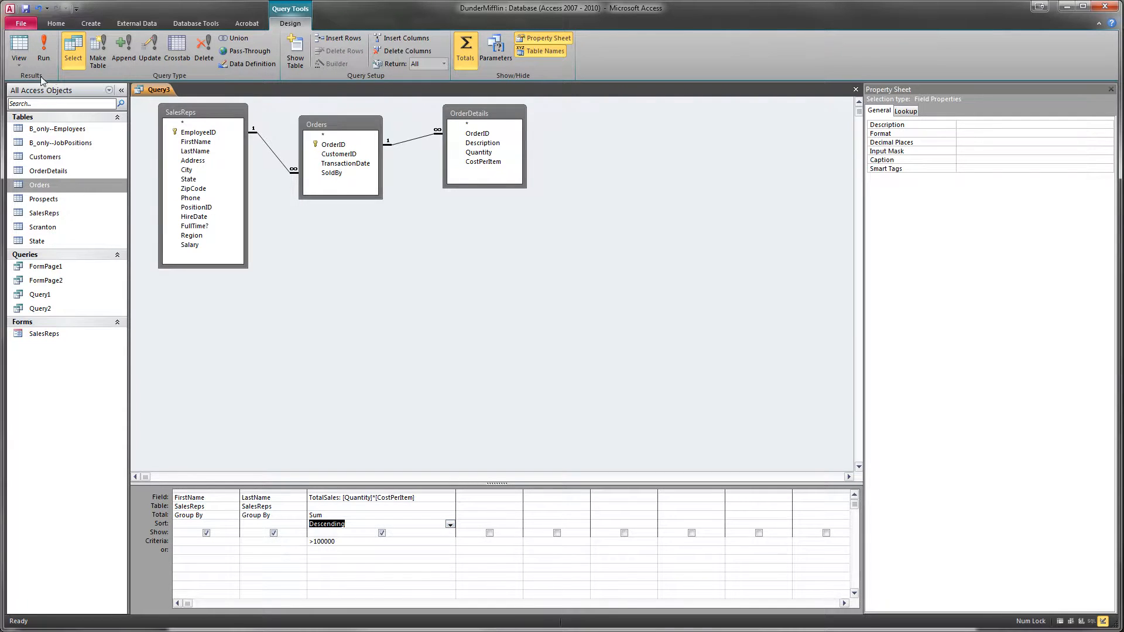
click(46, 51)
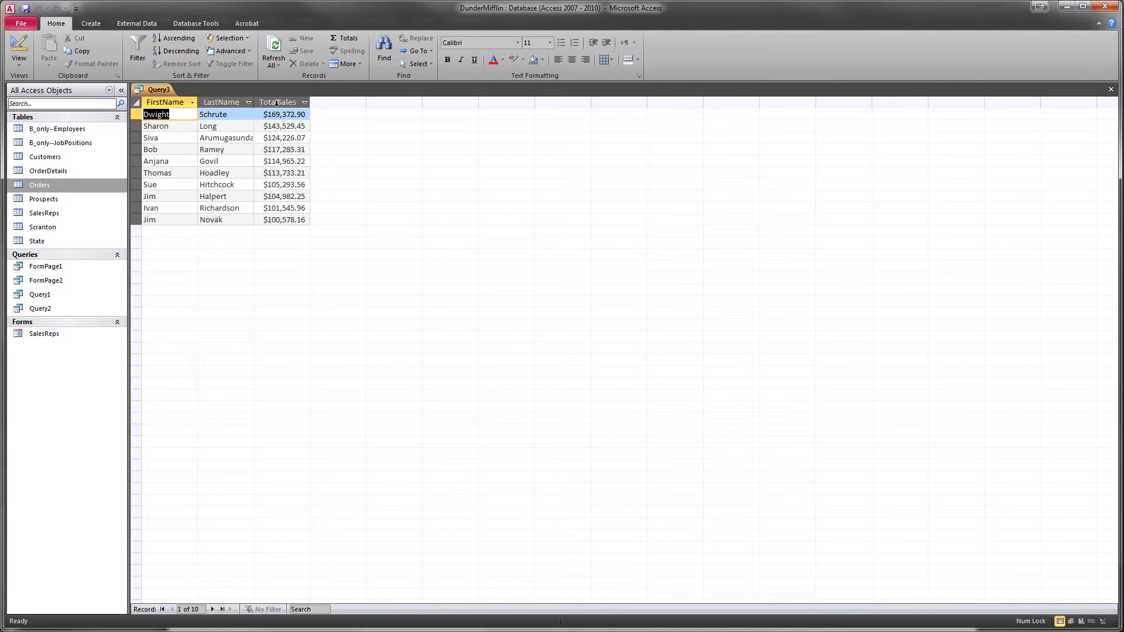
click(19, 61)
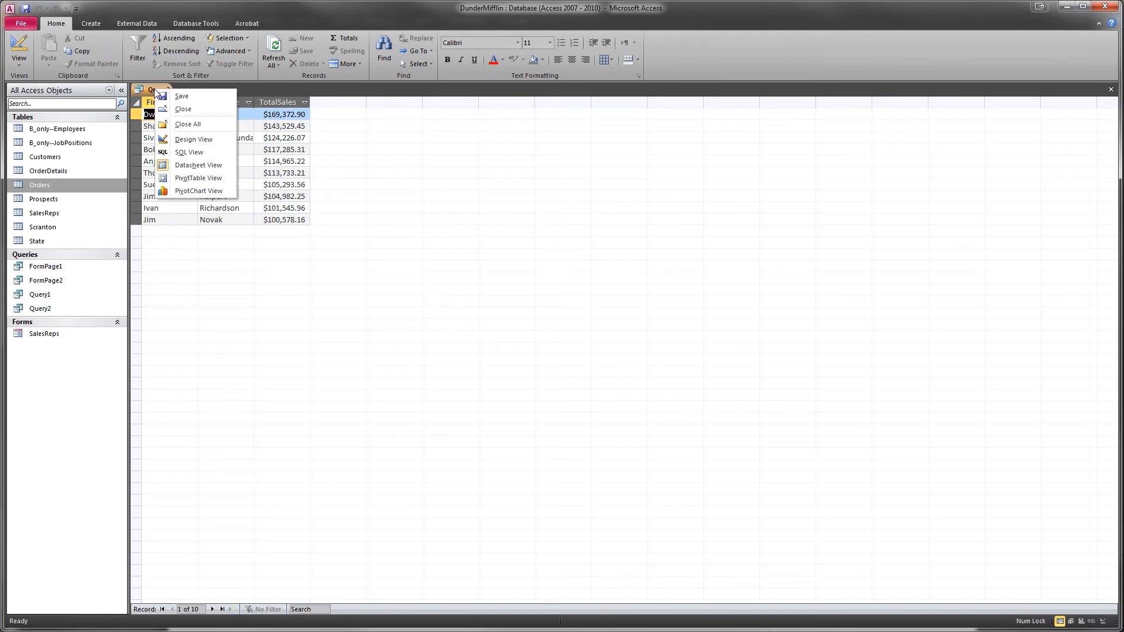
key(ctrl+s)
click(563, 242)
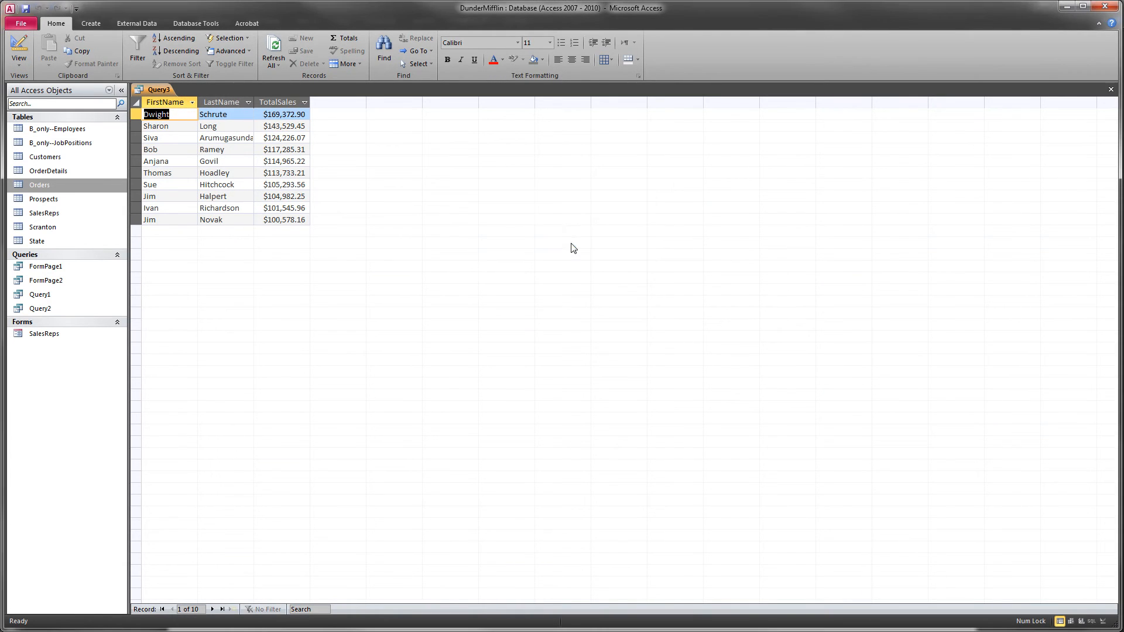